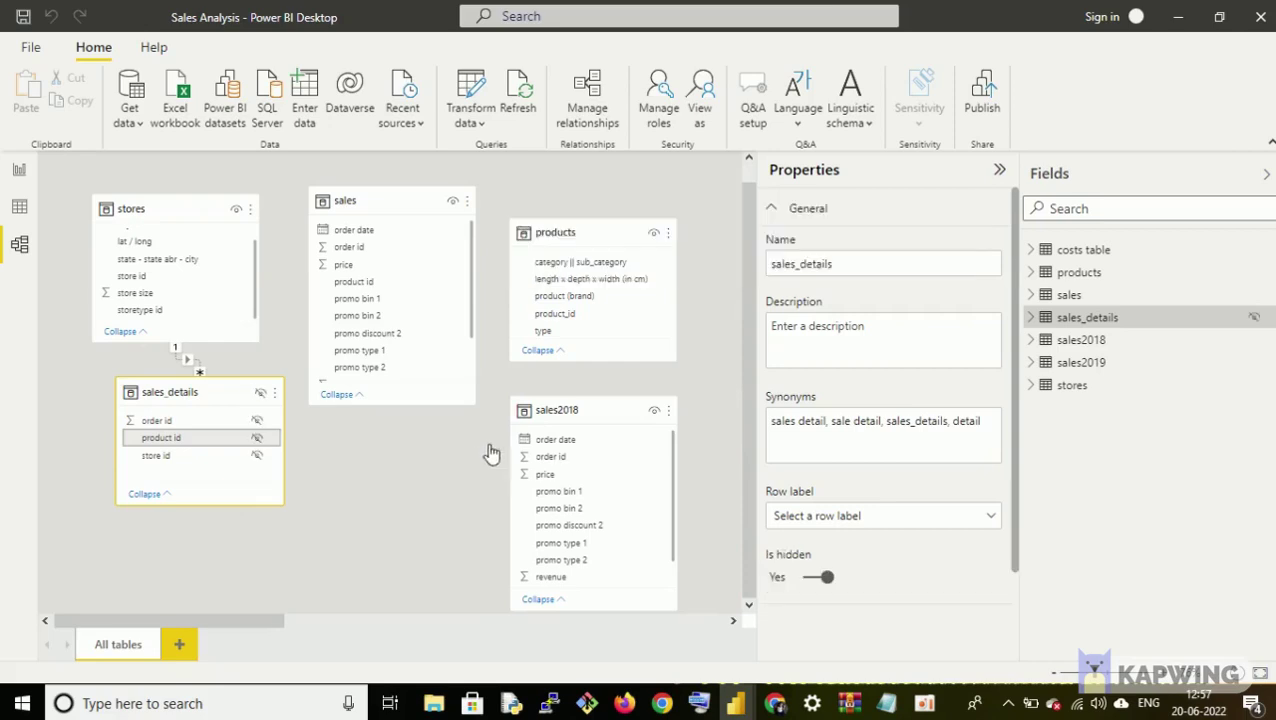
Step: Hide the sales2018, products, sales2019 and costs table tables from the report view
{"action": "left_click", "coordinate": [654, 416]}
{"action": "left_click_drag", "start_coordinate": [240, 628], "coordinate": [384, 610]}
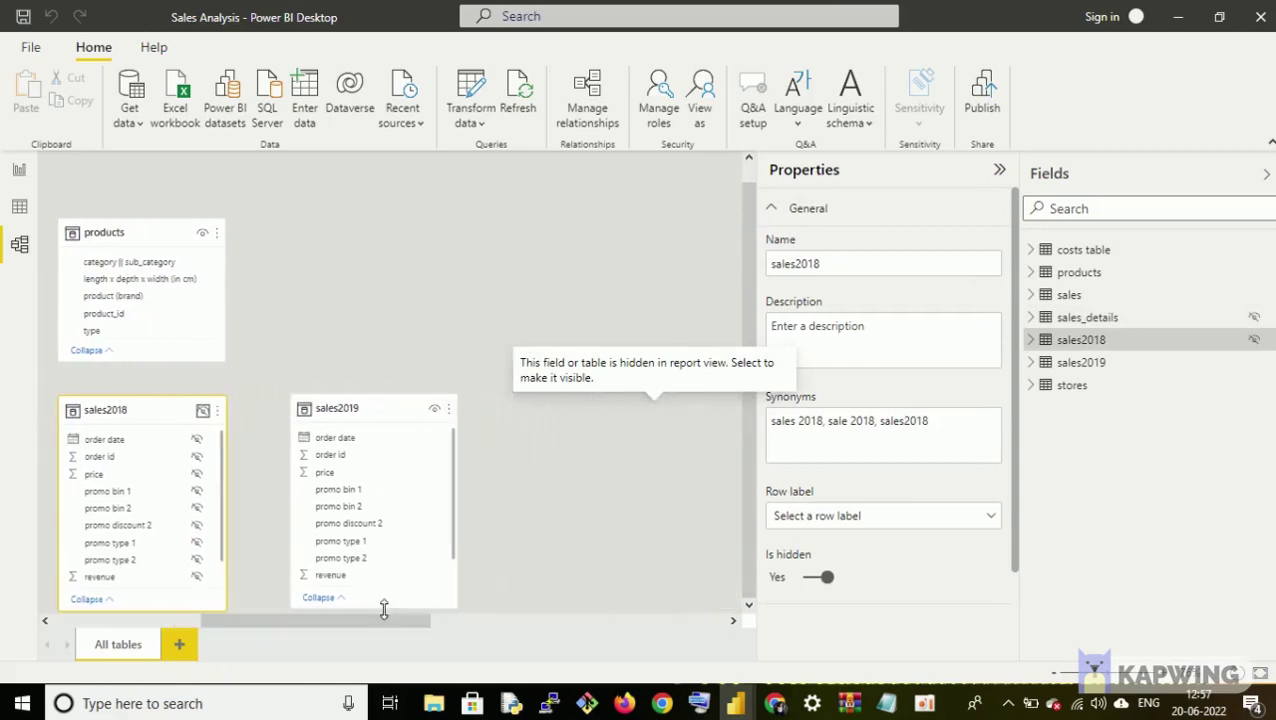
{"action": "left_click", "coordinate": [203, 238]}
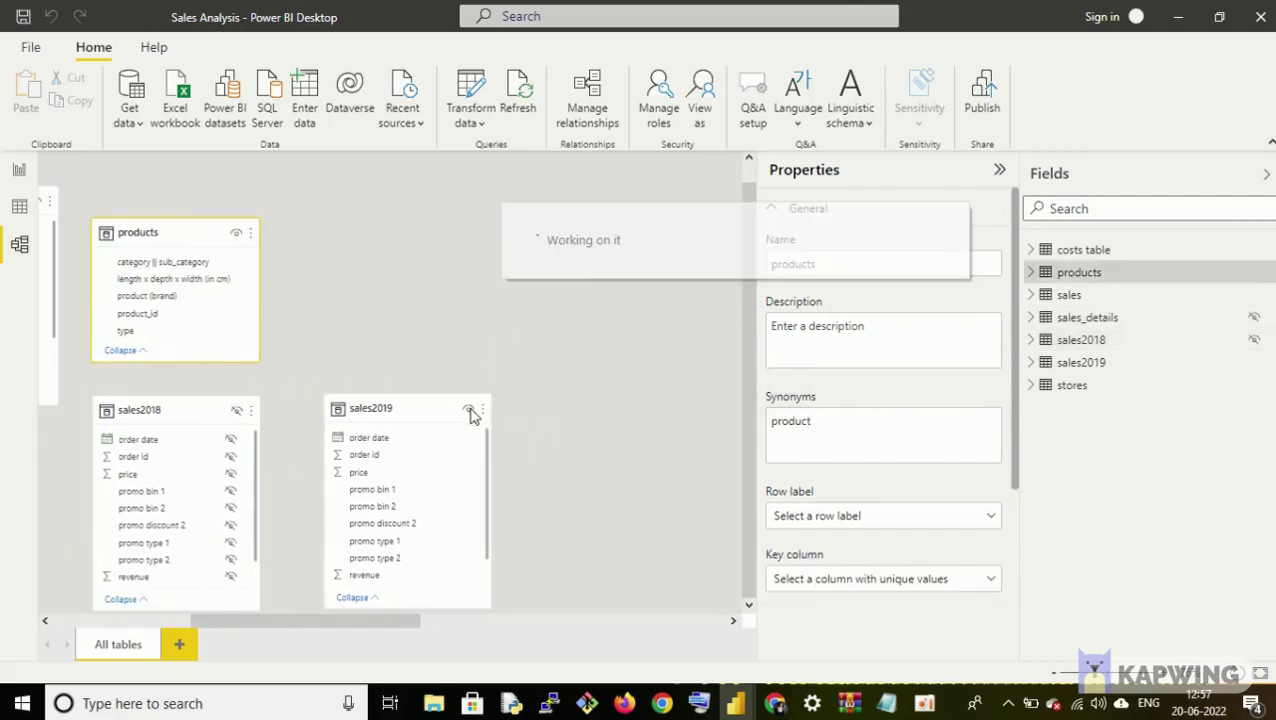
{"action": "left_click", "coordinate": [469, 410]}
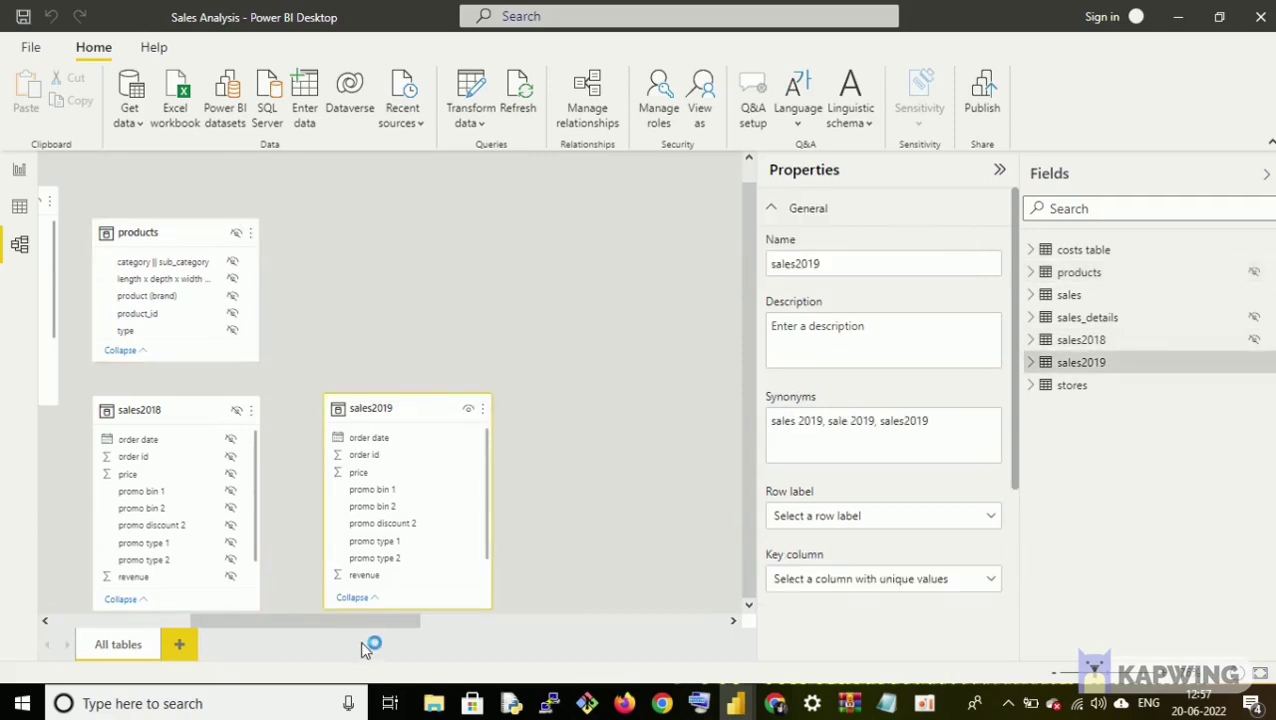
{"action": "left_click_drag", "start_coordinate": [376, 627], "coordinate": [657, 600]}
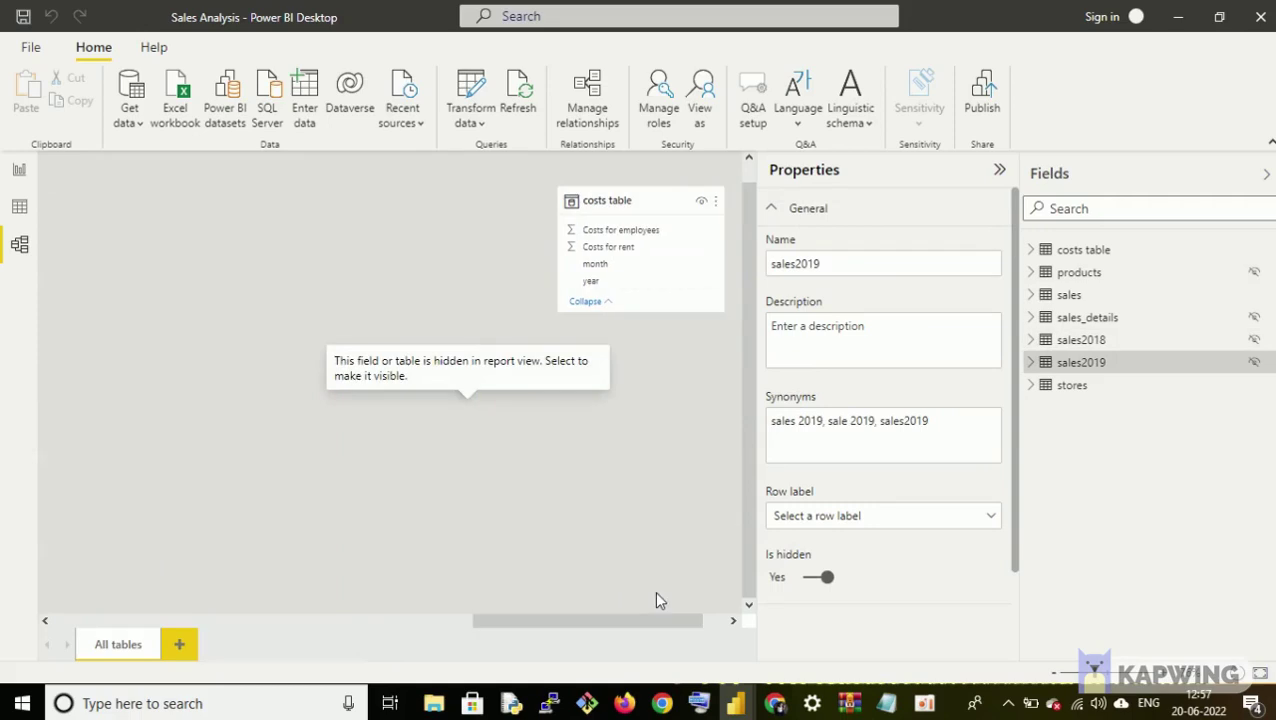
{"action": "left_click", "coordinate": [699, 204]}
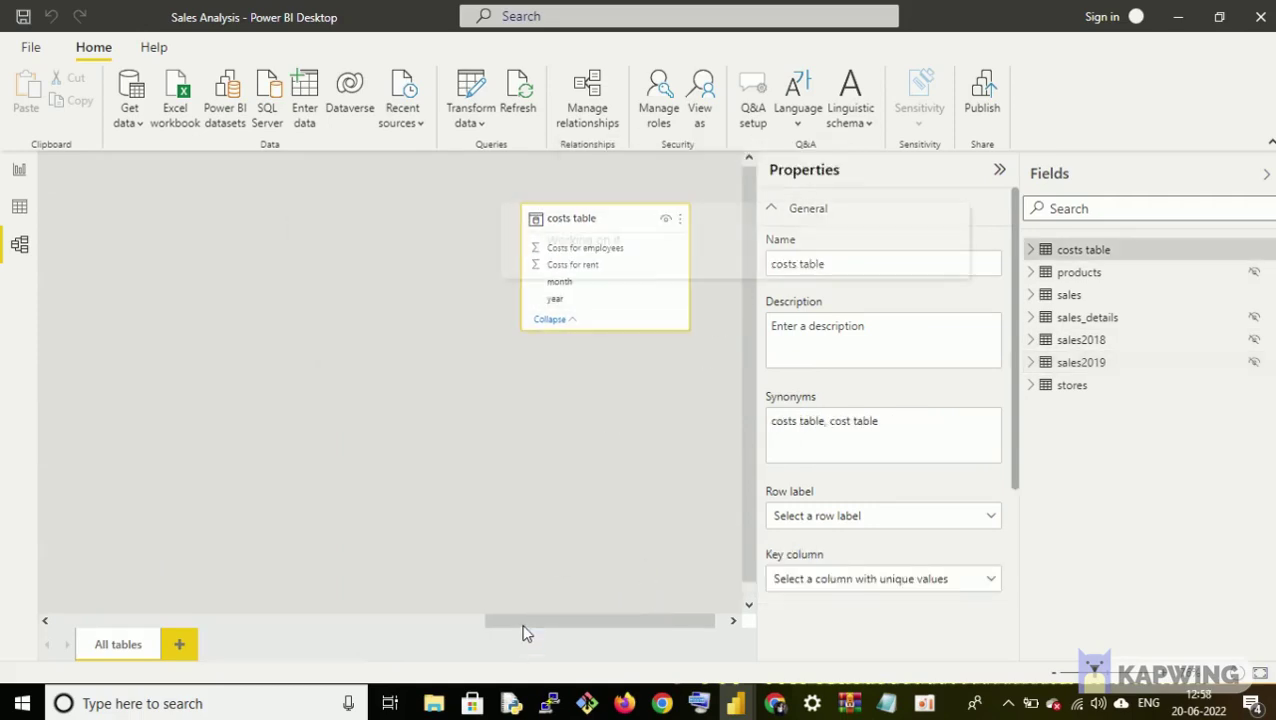
Step: Create relationships linking the sales table to stores on store id and to products on product id
{"action": "left_click_drag", "start_coordinate": [524, 632], "coordinate": [91, 612]}
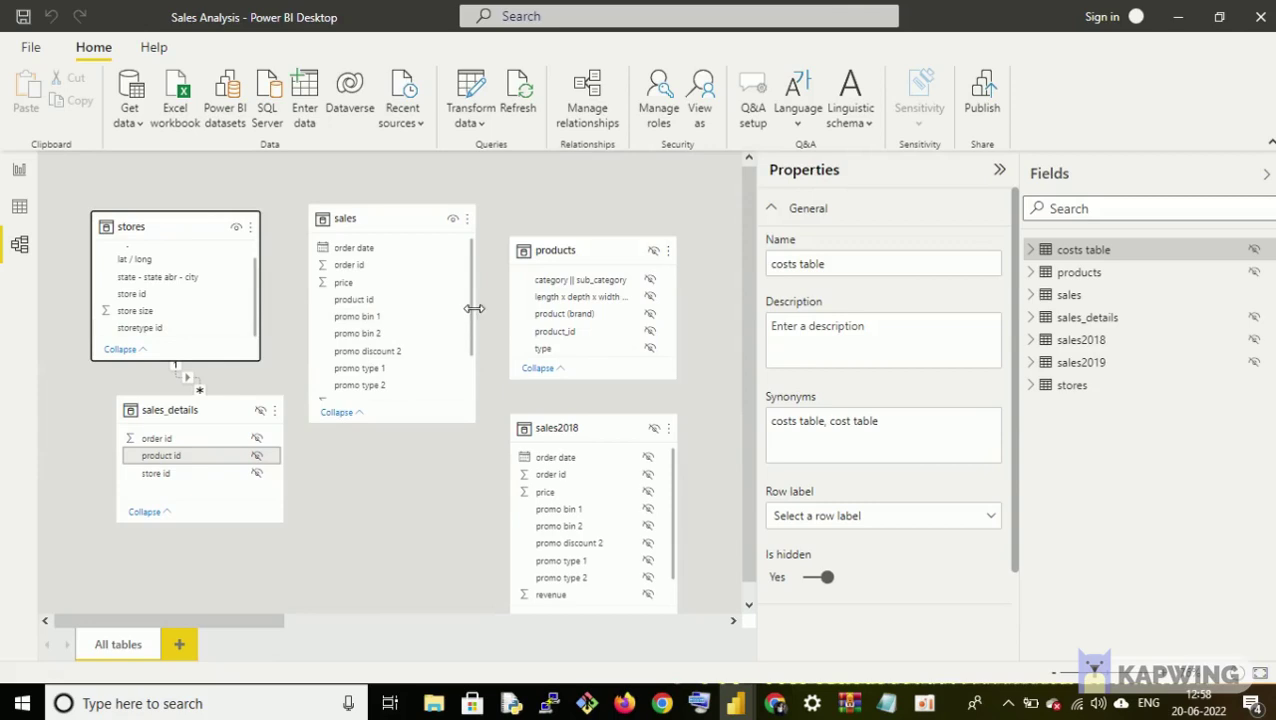
{"action": "mouse_move", "coordinate": [470, 316]}
{"action": "left_mouse_down"}
{"action": "mouse_move", "coordinate": [473, 342]}
{"action": "mouse_move", "coordinate": [441, 305]}
{"action": "mouse_move", "coordinate": [445, 316]}
{"action": "left_mouse_up"}
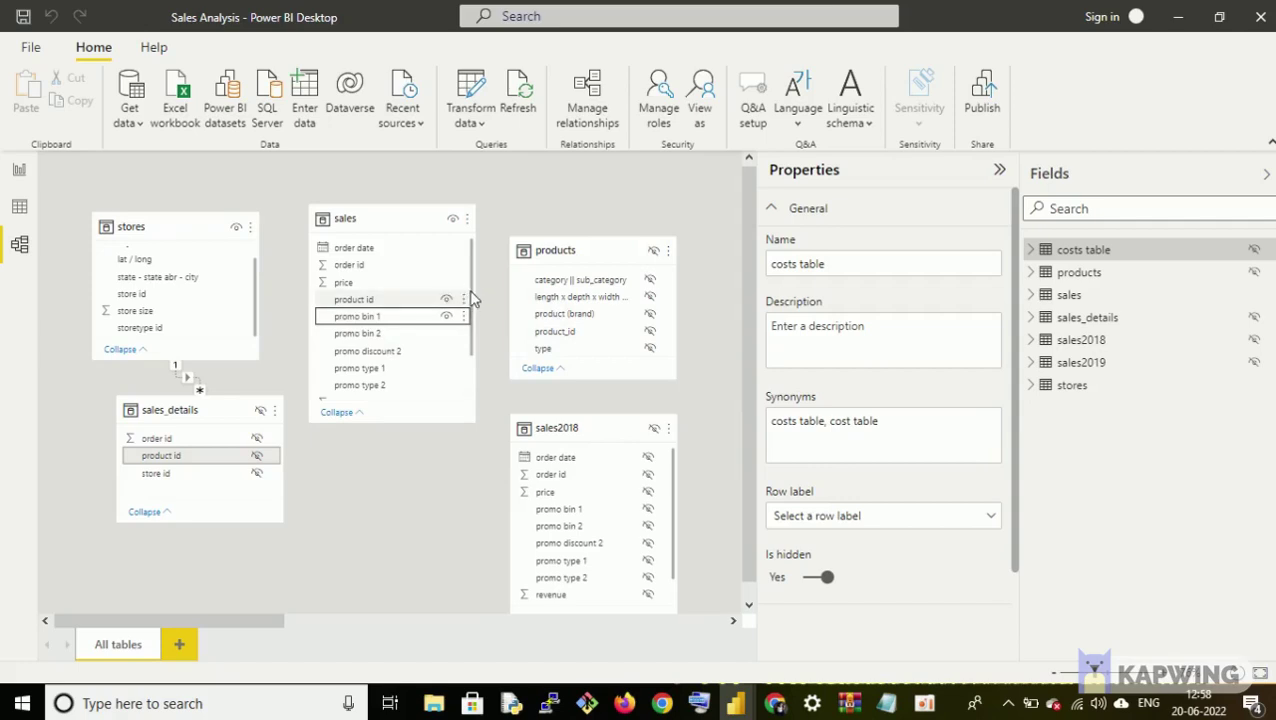
{"action": "mouse_move", "coordinate": [466, 300]}
{"action": "left_mouse_down"}
{"action": "mouse_move", "coordinate": [470, 322]}
{"action": "mouse_move", "coordinate": [457, 302]}
{"action": "left_mouse_up"}
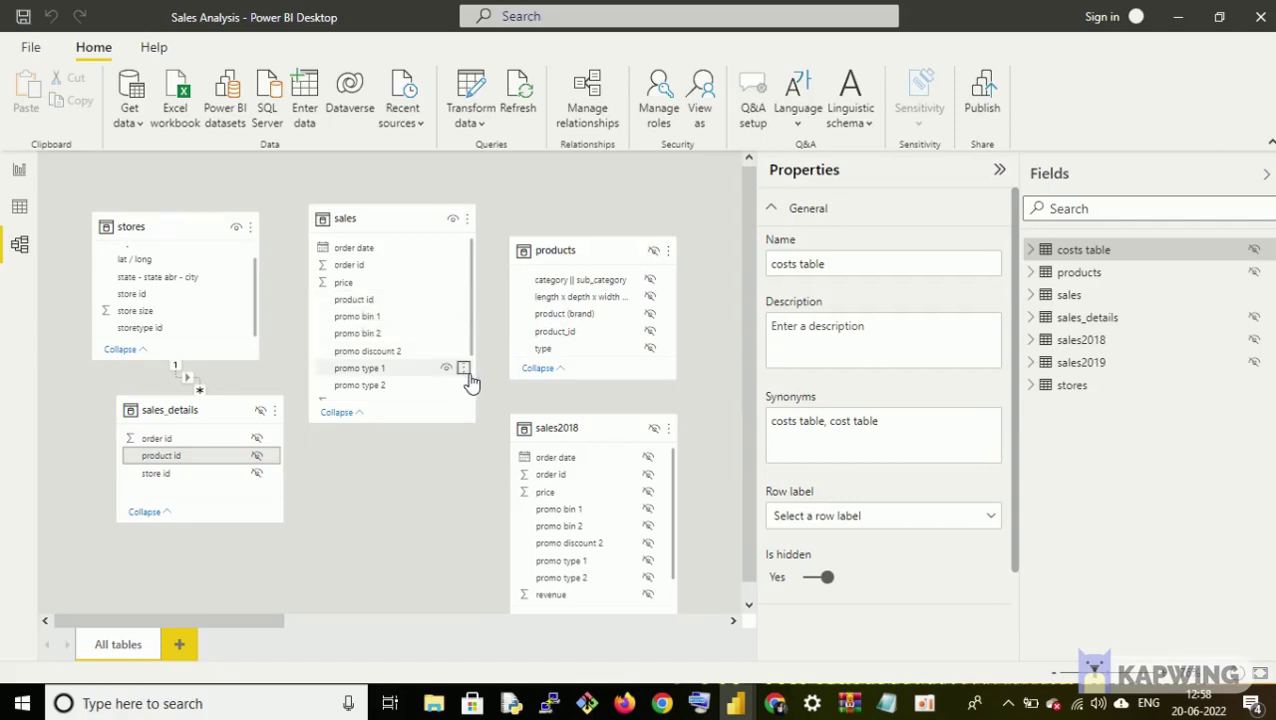
{"action": "left_click", "coordinate": [469, 376]}
{"action": "left_click", "coordinate": [471, 338]}
{"action": "left_click_drag", "start_coordinate": [471, 338], "coordinate": [475, 405]}
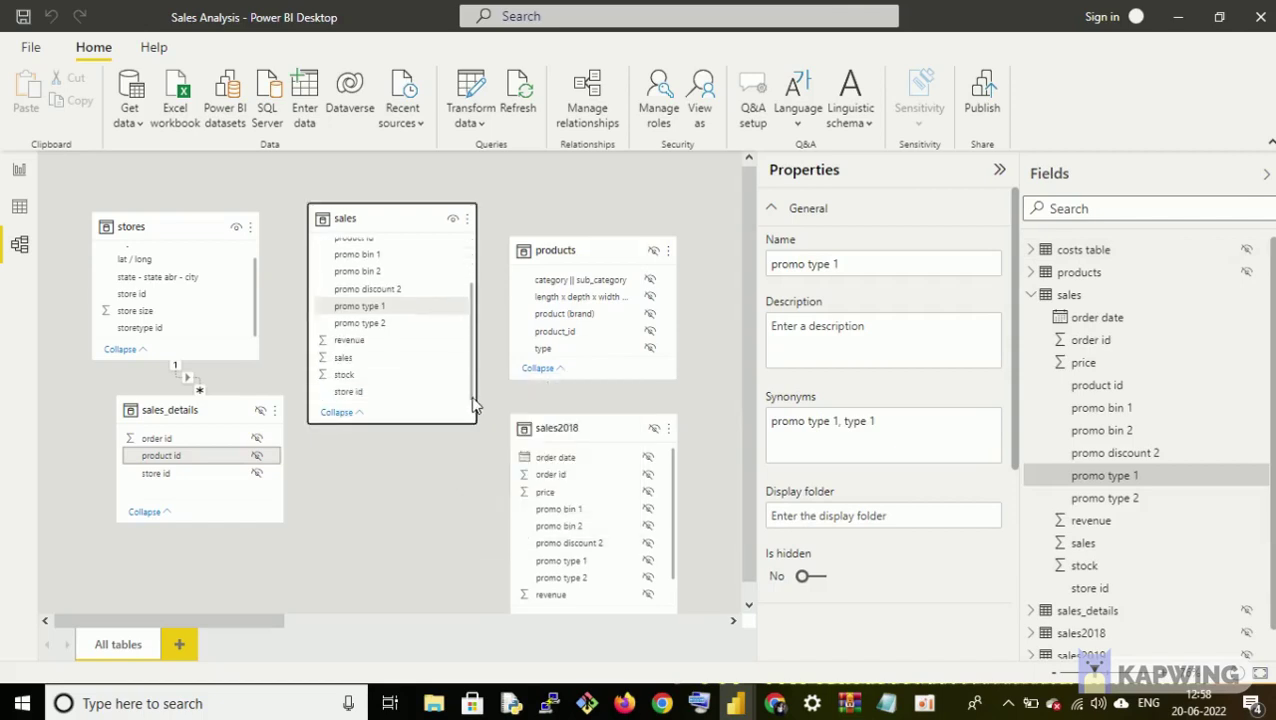
{"action": "left_click", "coordinate": [350, 392]}
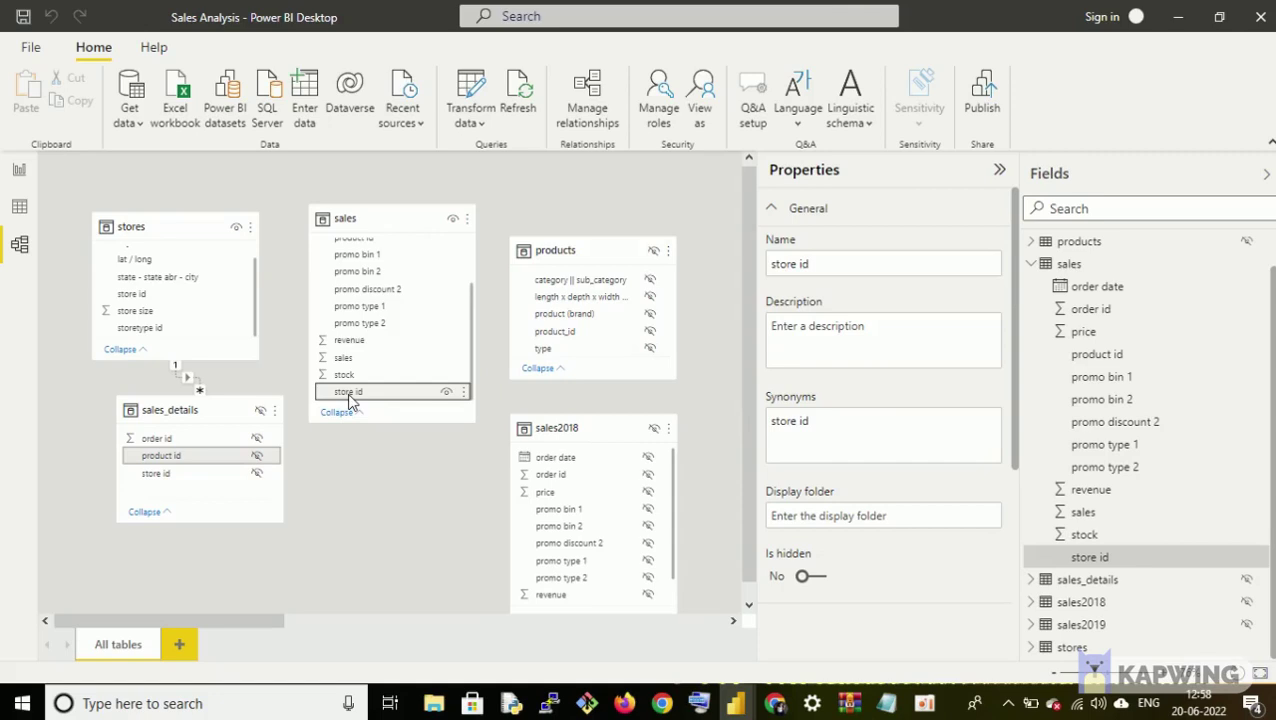
{"action": "left_click_drag", "start_coordinate": [350, 400], "coordinate": [172, 297]}
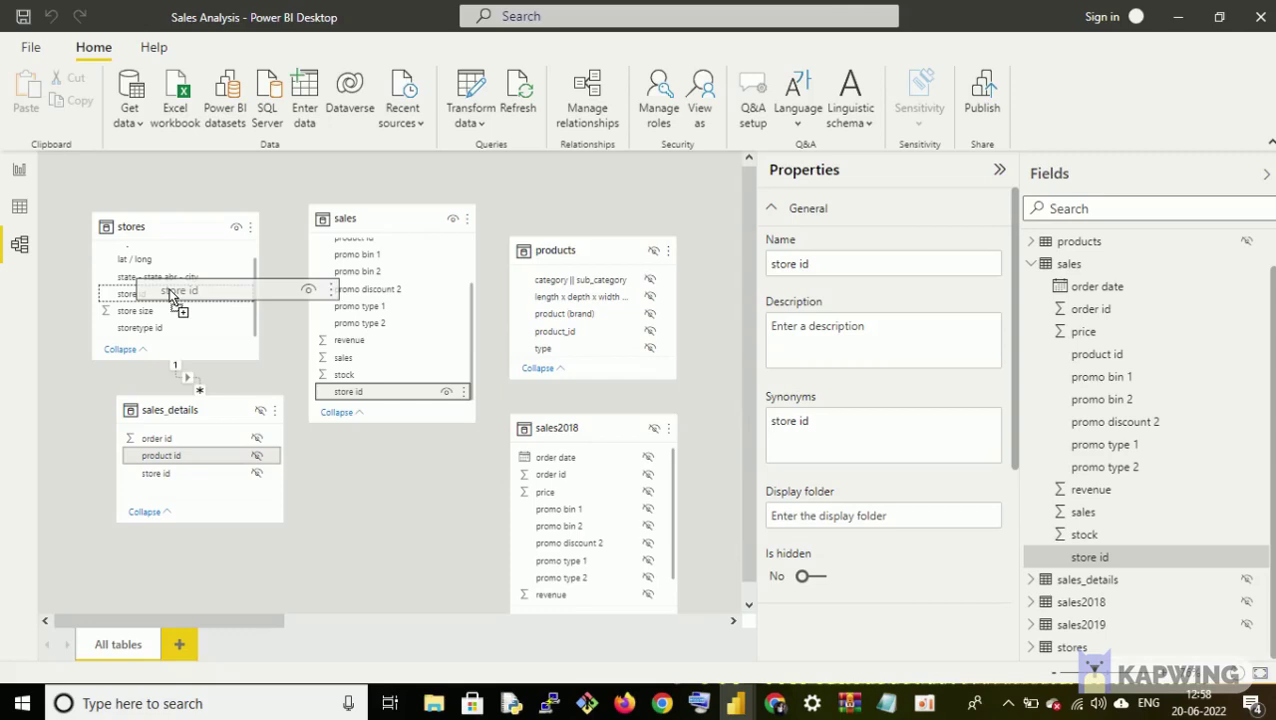
{"action": "left_click_drag", "start_coordinate": [172, 296], "coordinate": [170, 296]}
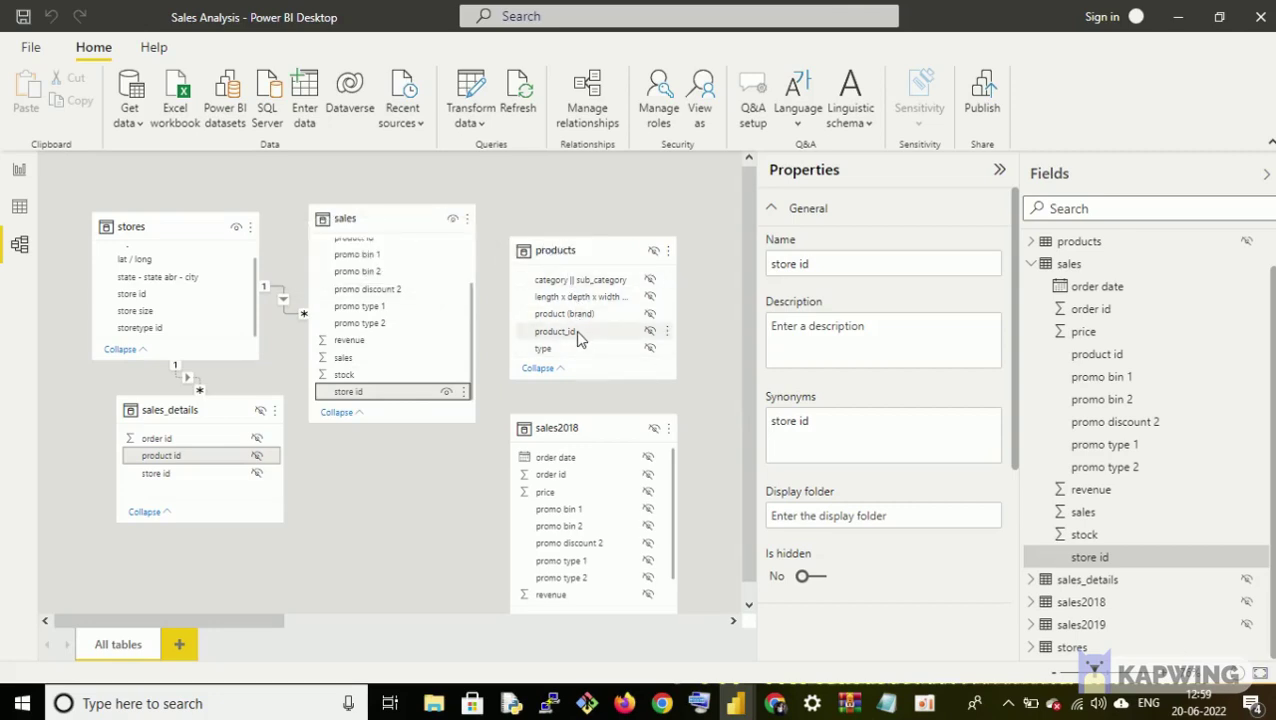
{"action": "left_click_drag", "start_coordinate": [576, 332], "coordinate": [408, 307]}
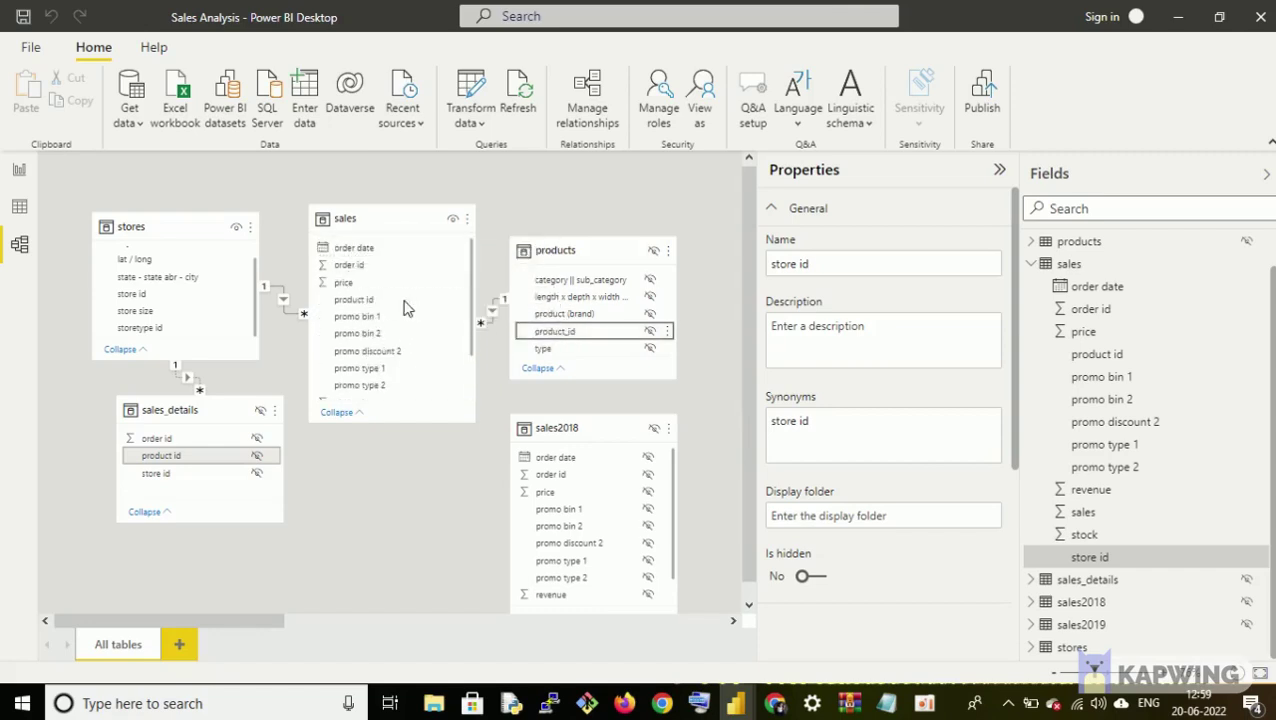
{"action": "left_click", "coordinate": [284, 308]}
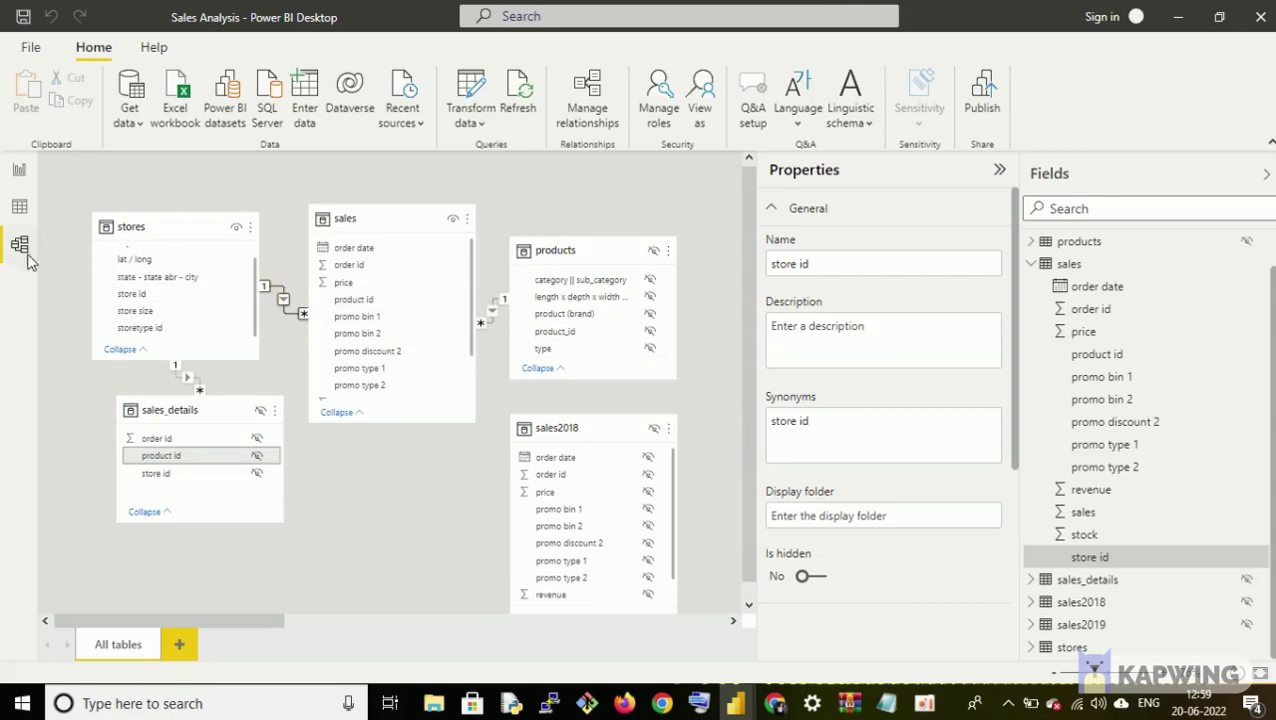
Step: Delete the table visual of type and order id count from Page 1 of the report and collapse the sales fields
{"action": "left_click", "coordinate": [18, 172]}
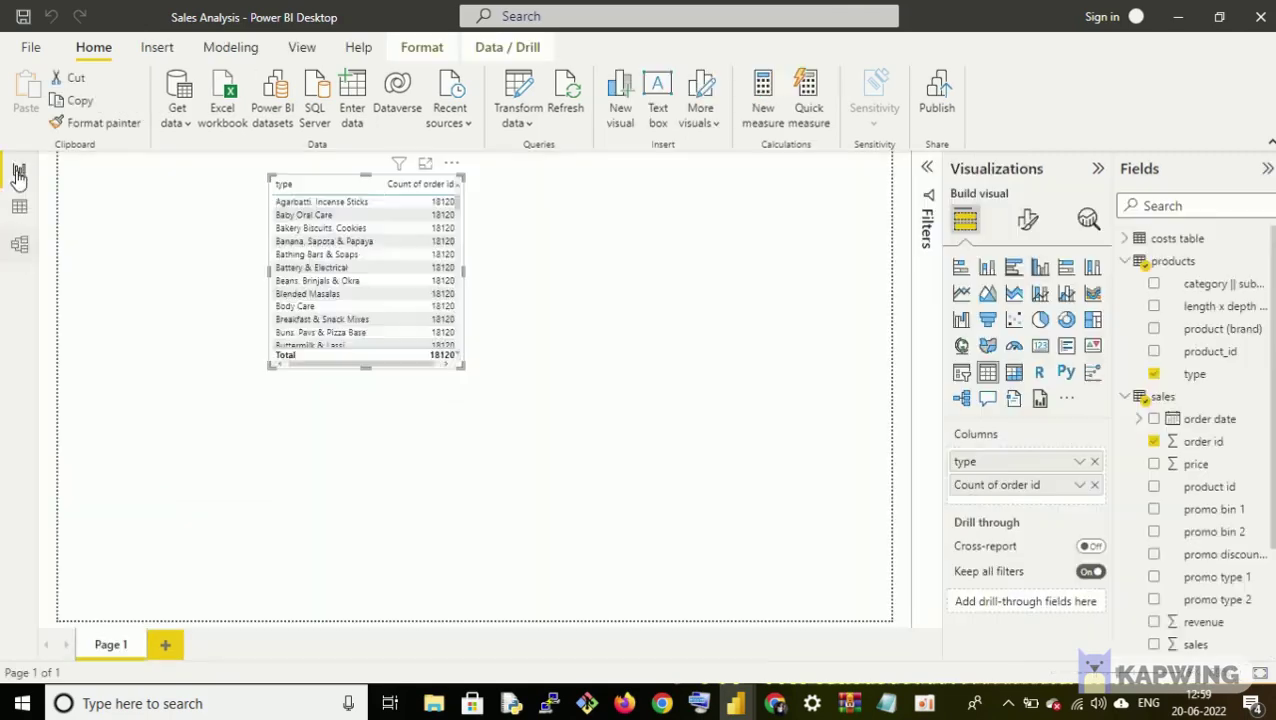
{"action": "left_click", "coordinate": [537, 390]}
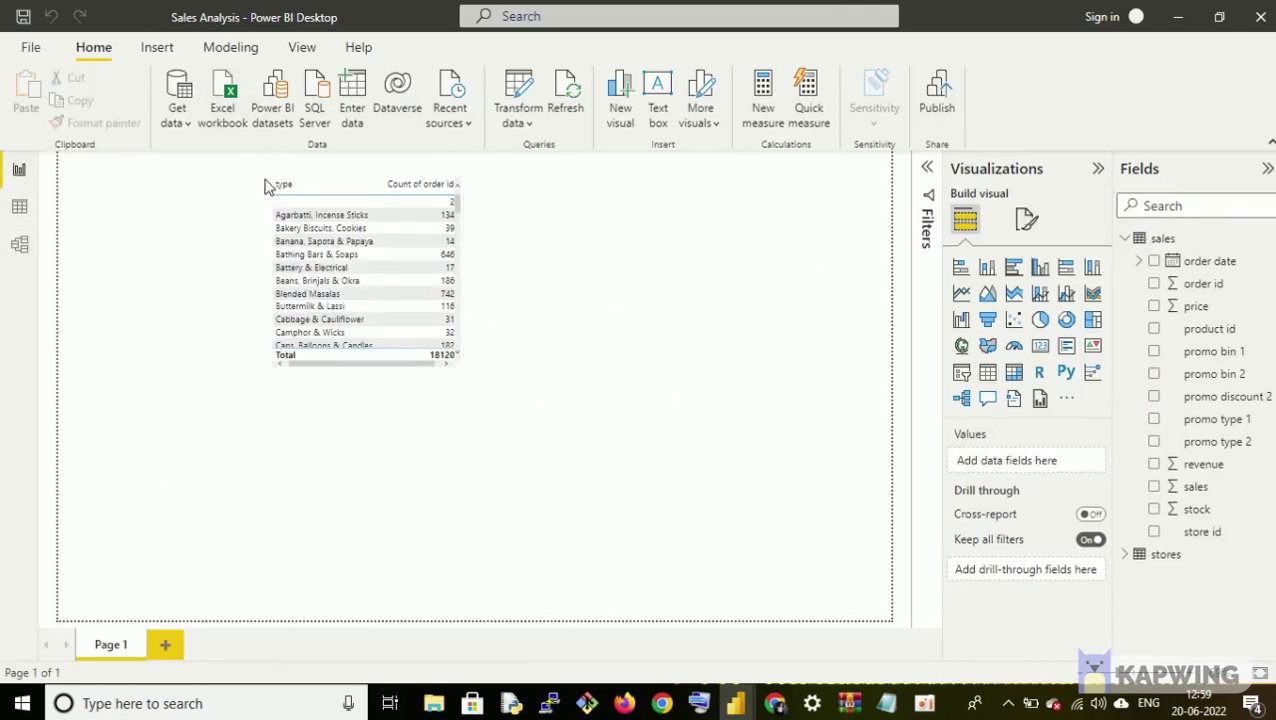
{"action": "left_click", "coordinate": [424, 303]}
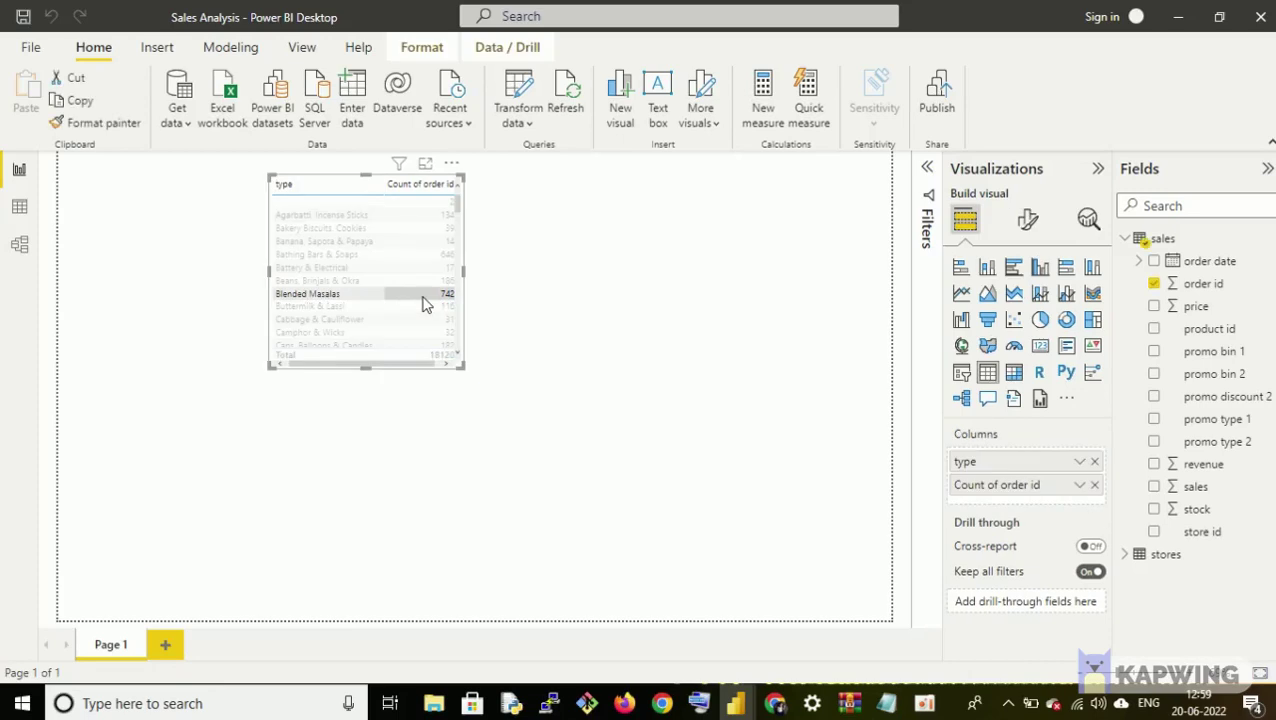
{"action": "key", "text": "Delete"}
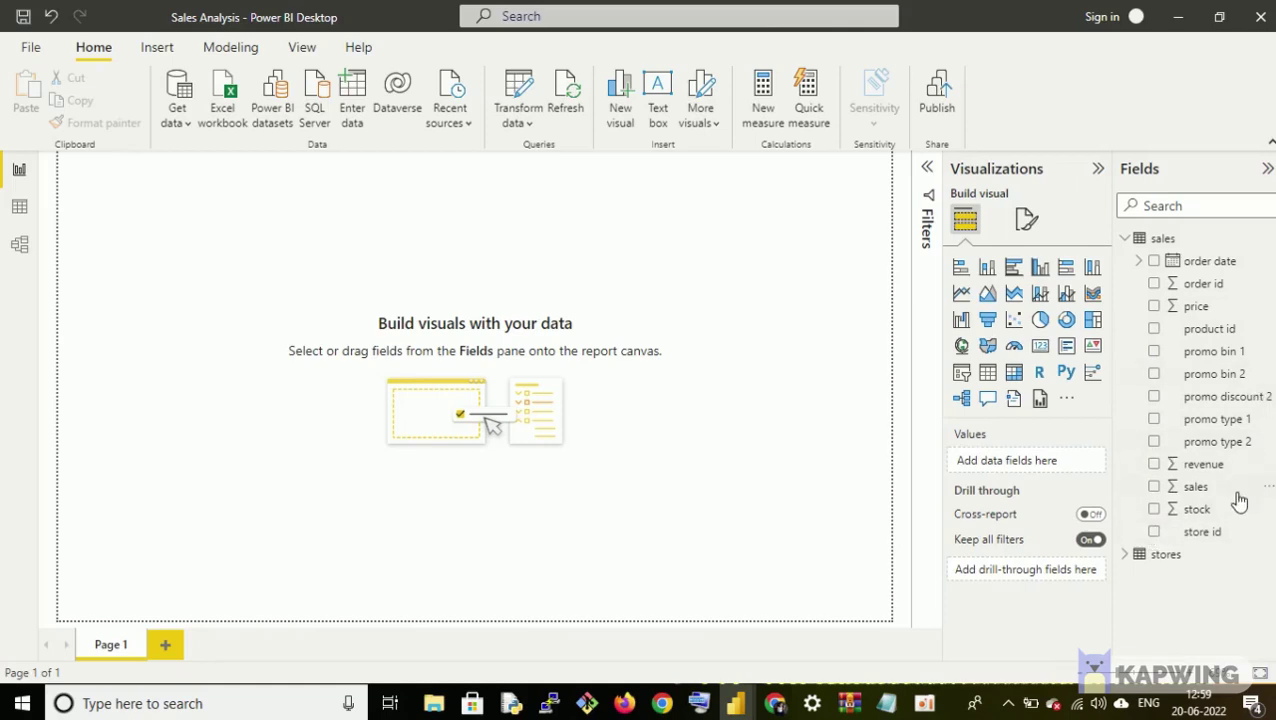
{"action": "left_click", "coordinate": [1130, 240]}
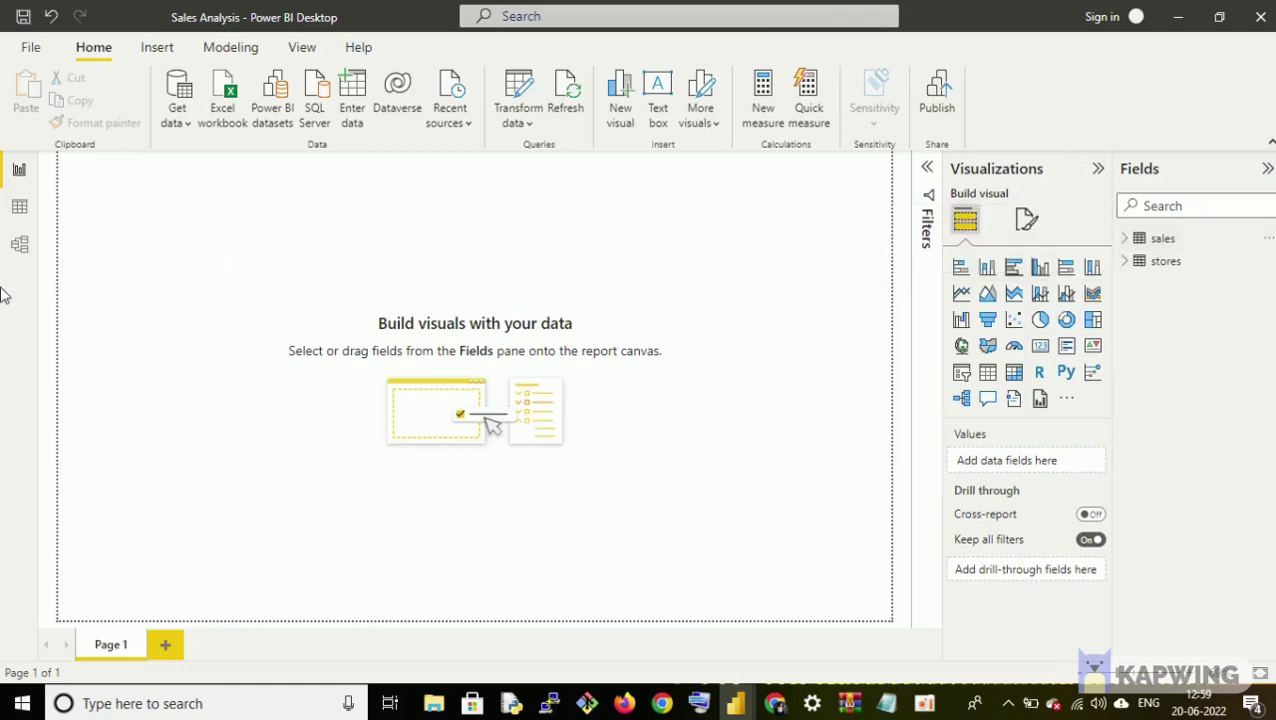
Step: Make the products table visible in the report view again from the model diagram
{"action": "left_click", "coordinate": [19, 245]}
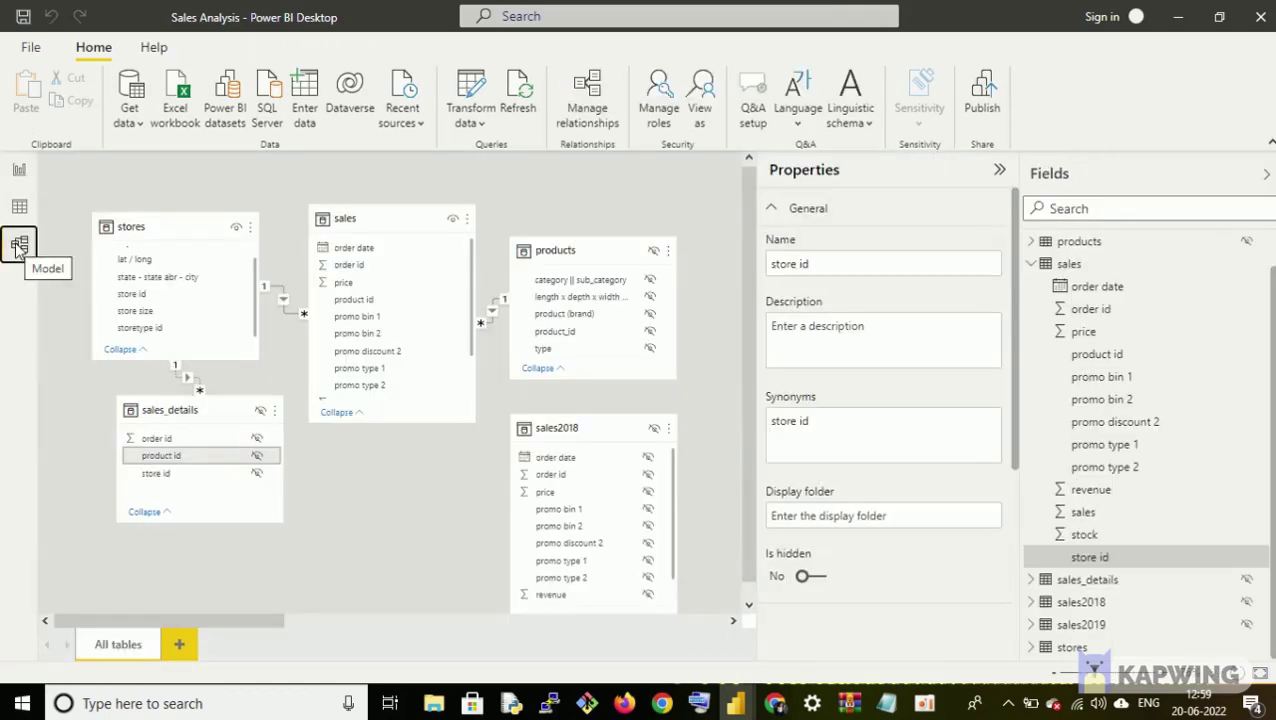
{"action": "left_click", "coordinate": [652, 256]}
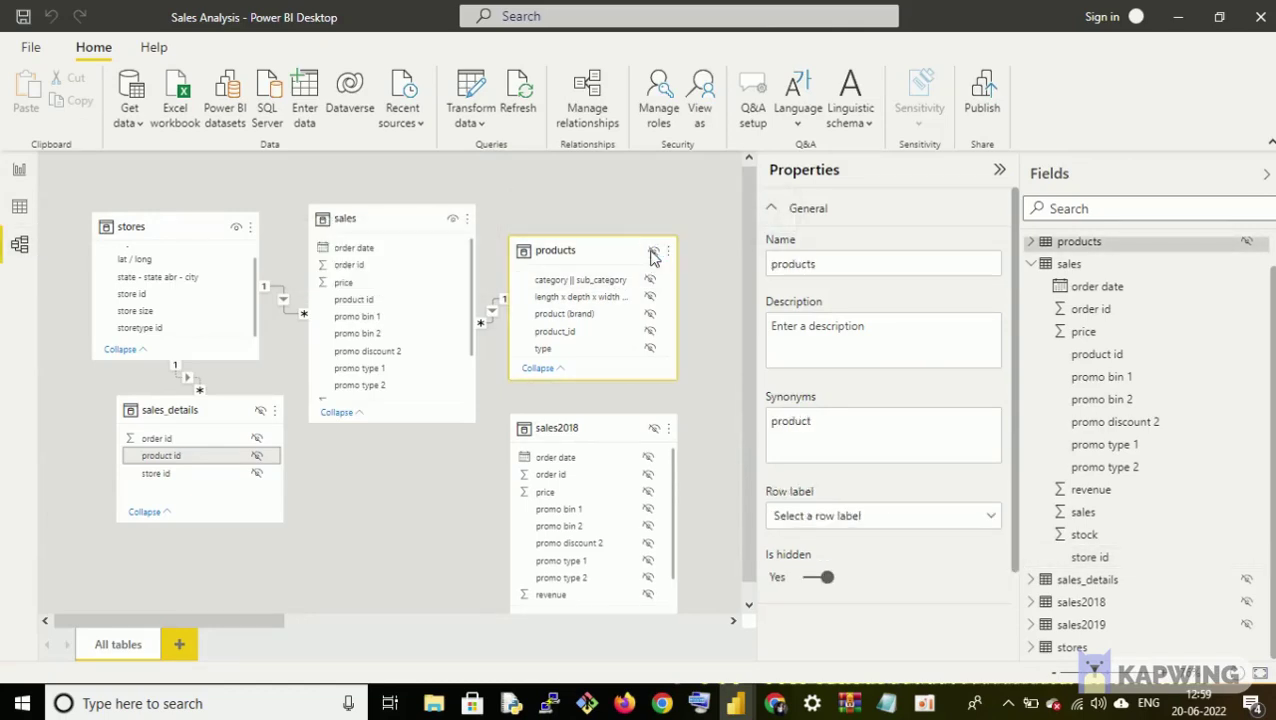
{"action": "left_click", "coordinate": [653, 253]}
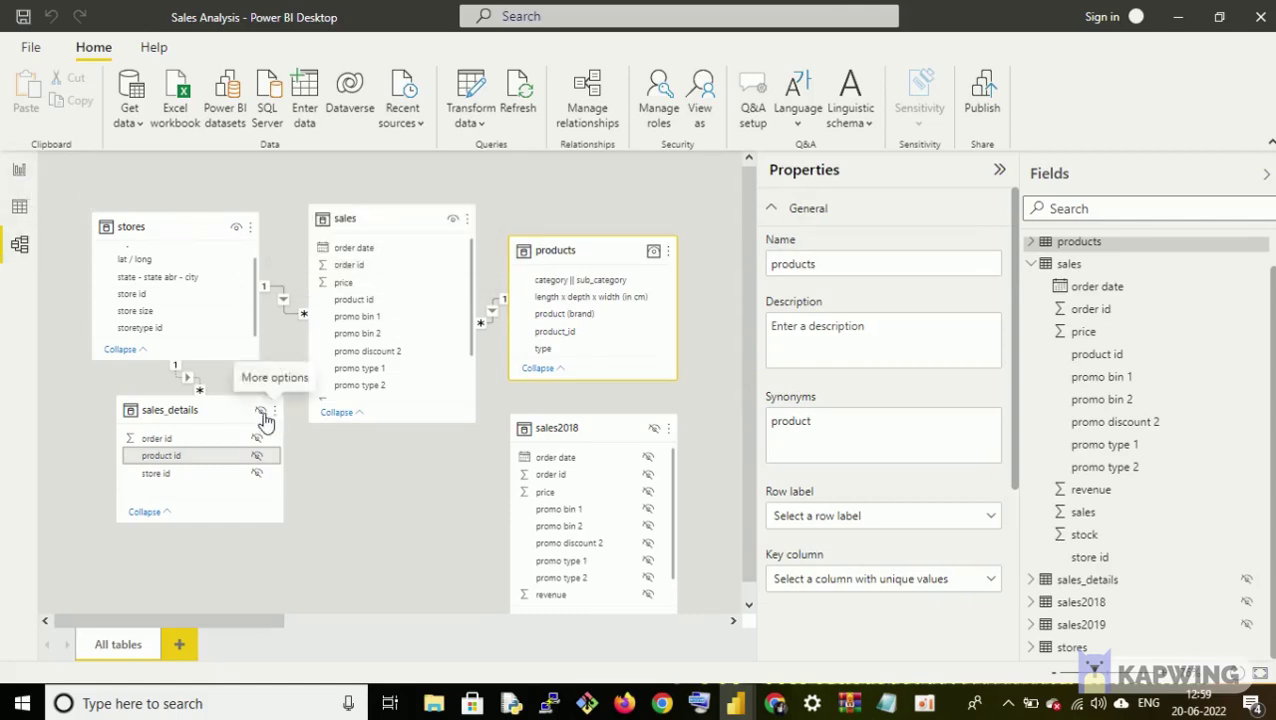
Step: Delete the relationship between the stores and sales_details tables
{"action": "right_click", "coordinate": [183, 380]}
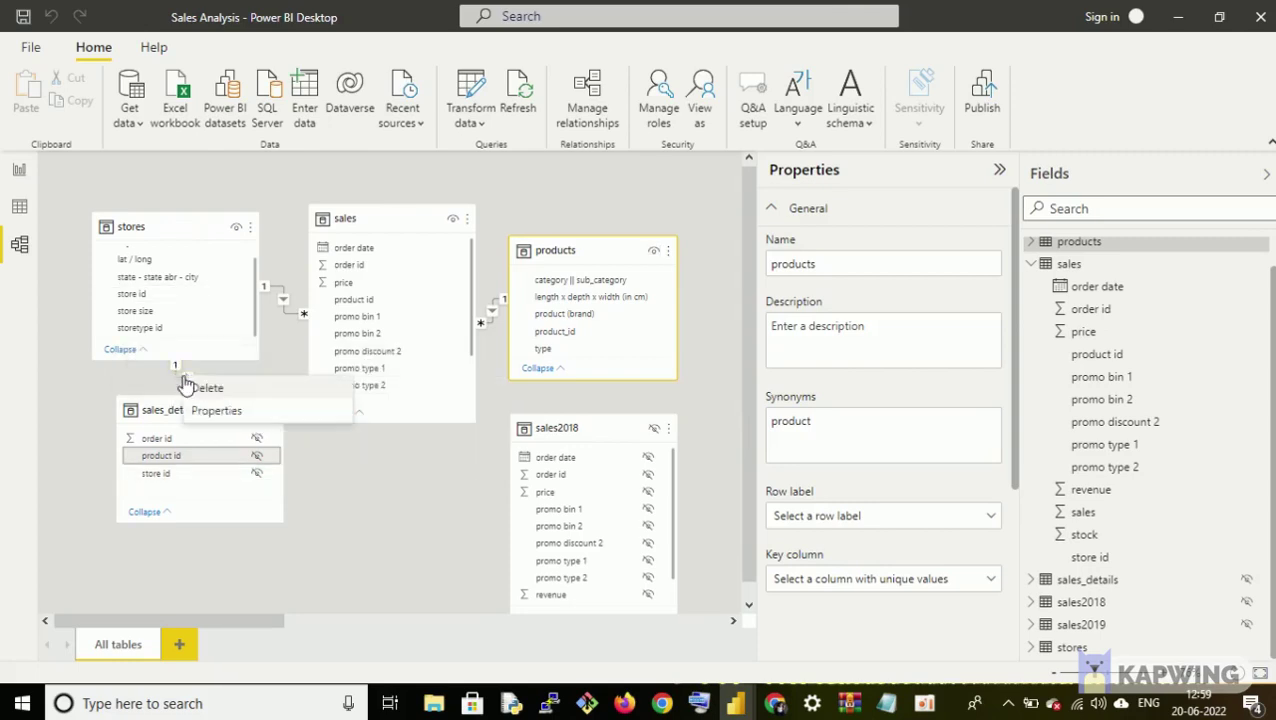
{"action": "left_click", "coordinate": [199, 395]}
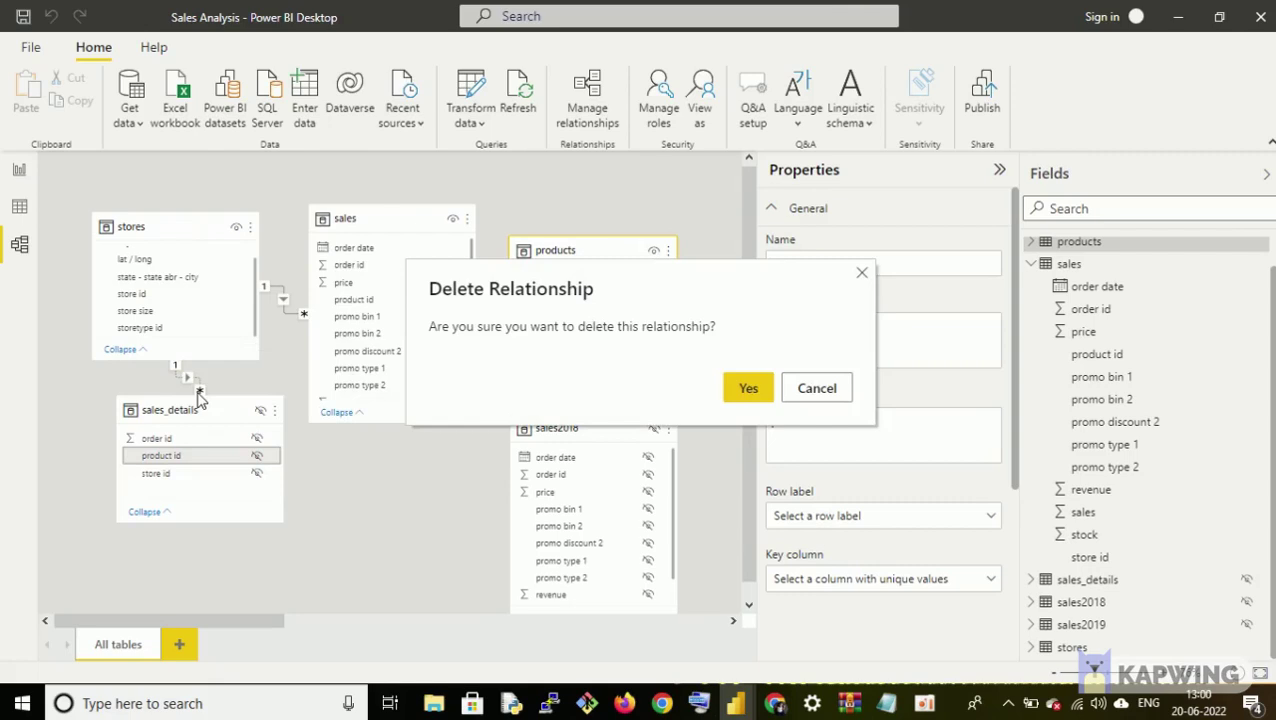
{"action": "left_click", "coordinate": [747, 391]}
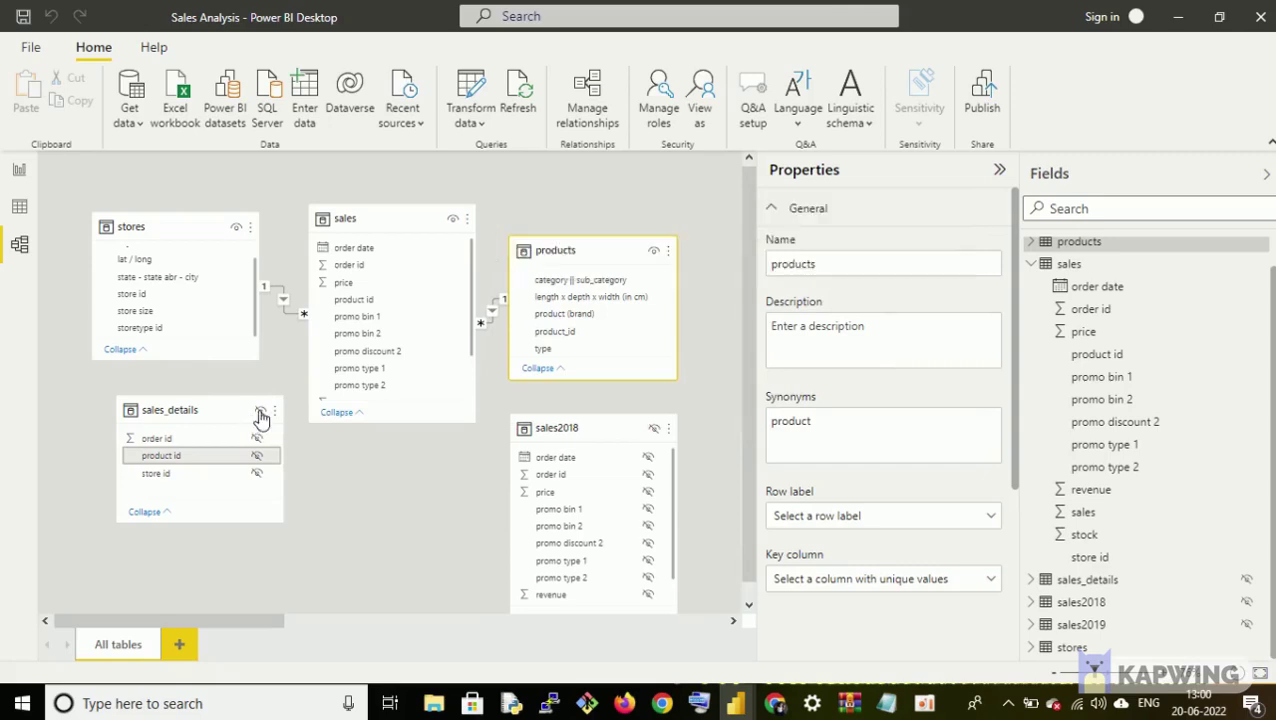
Step: Build a table visual on report Page 1 with type from products and order id from sales
{"action": "left_click", "coordinate": [20, 171]}
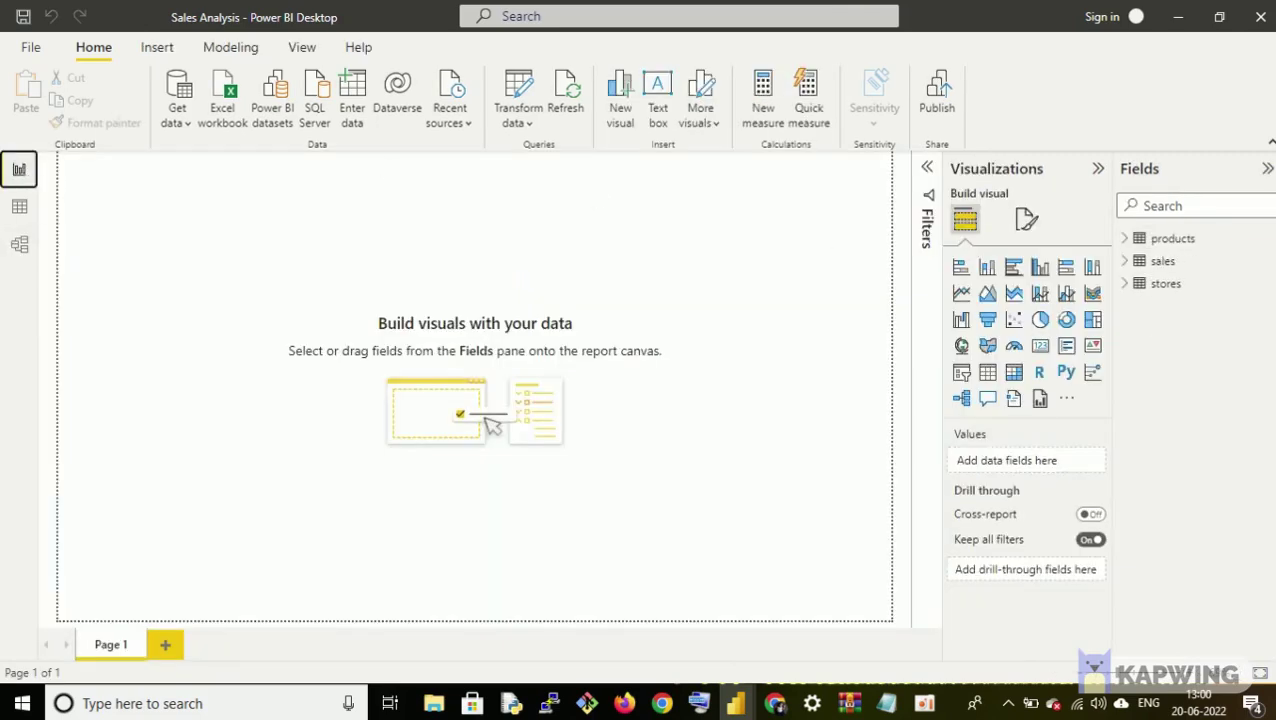
{"action": "left_click", "coordinate": [1125, 261]}
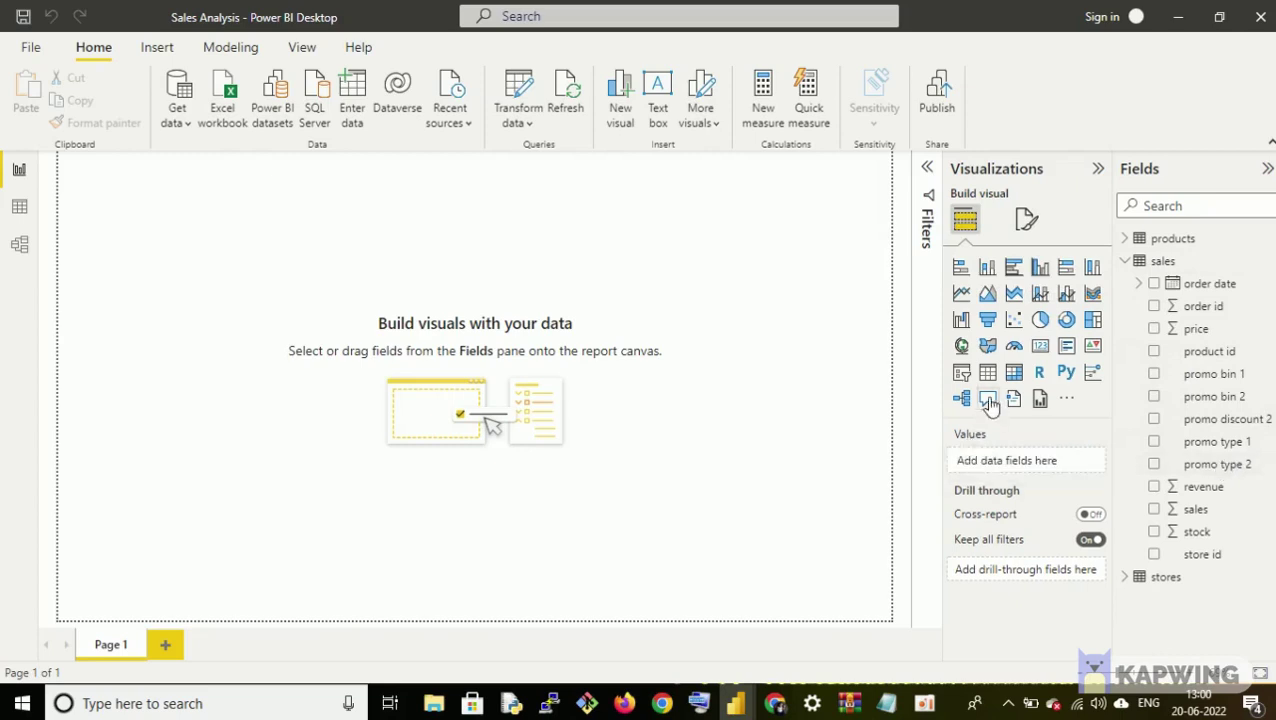
{"action": "left_click", "coordinate": [1125, 583]}
{"action": "scroll", "coordinate": [1270, 517], "scroll_direction": "down", "scroll_amount": 2}
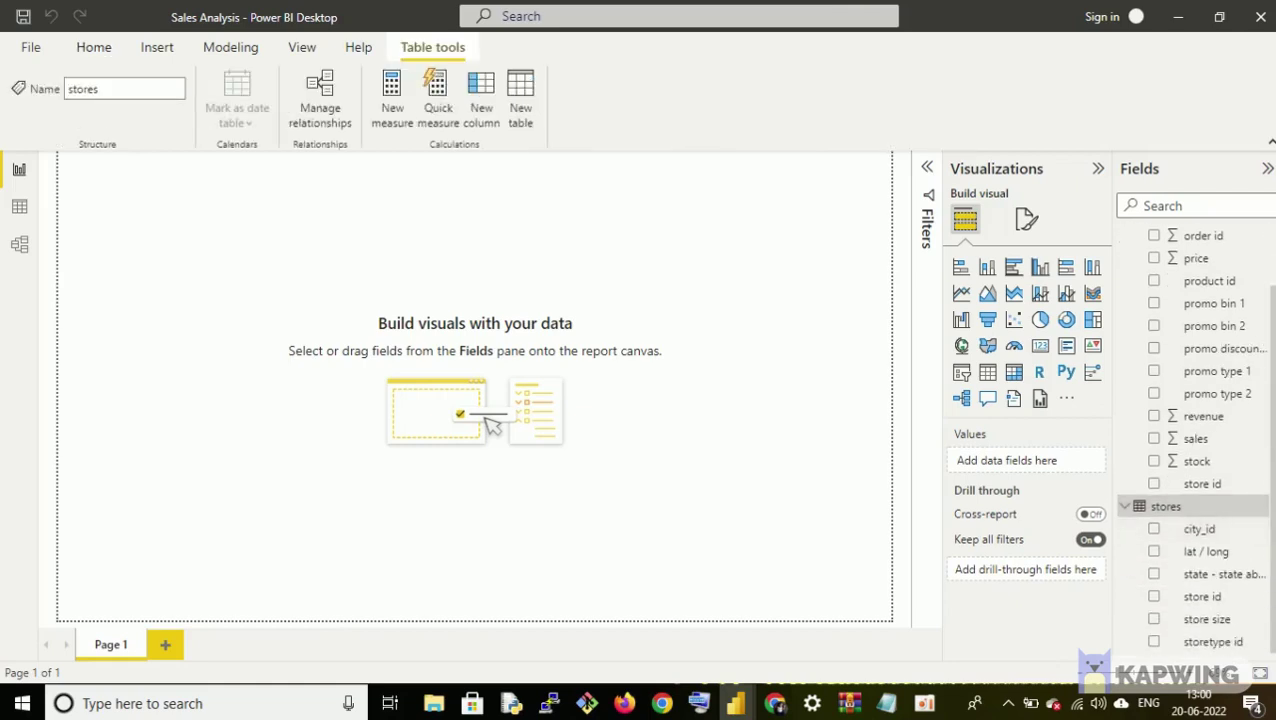
{"action": "scroll", "coordinate": [1272, 323], "scroll_direction": "up", "scroll_amount": 2}
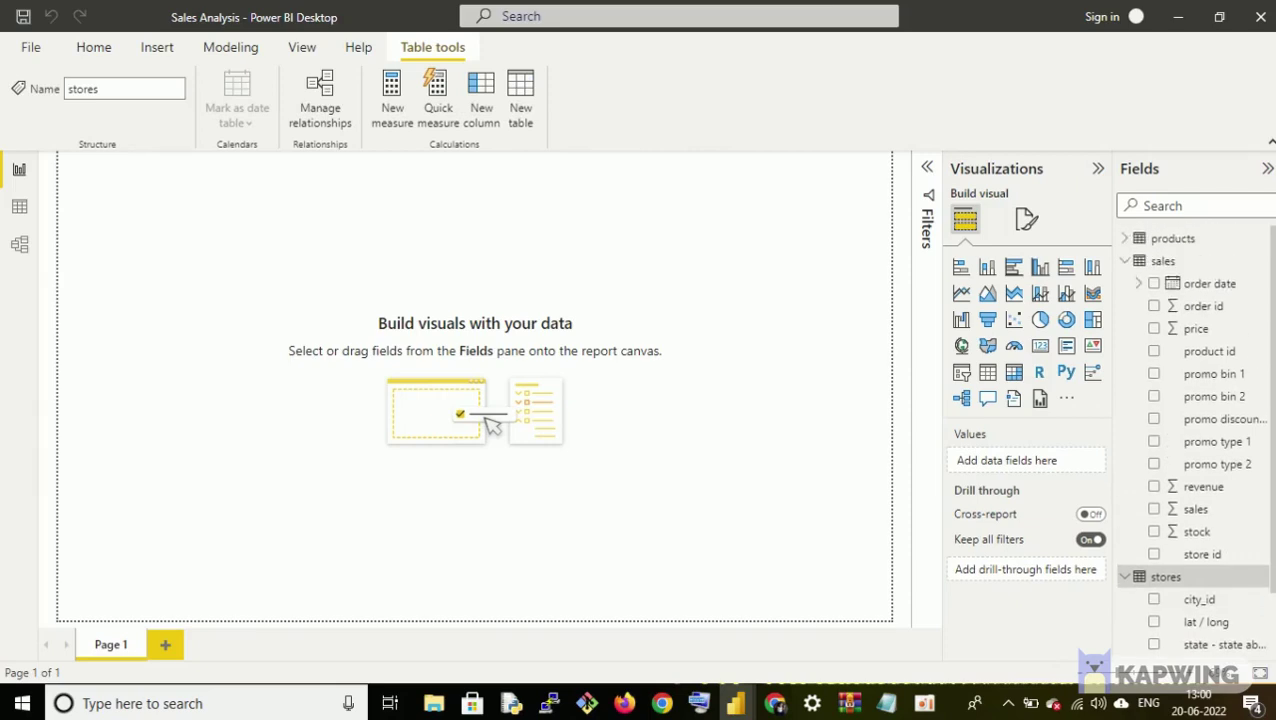
{"action": "left_click", "coordinate": [1126, 239]}
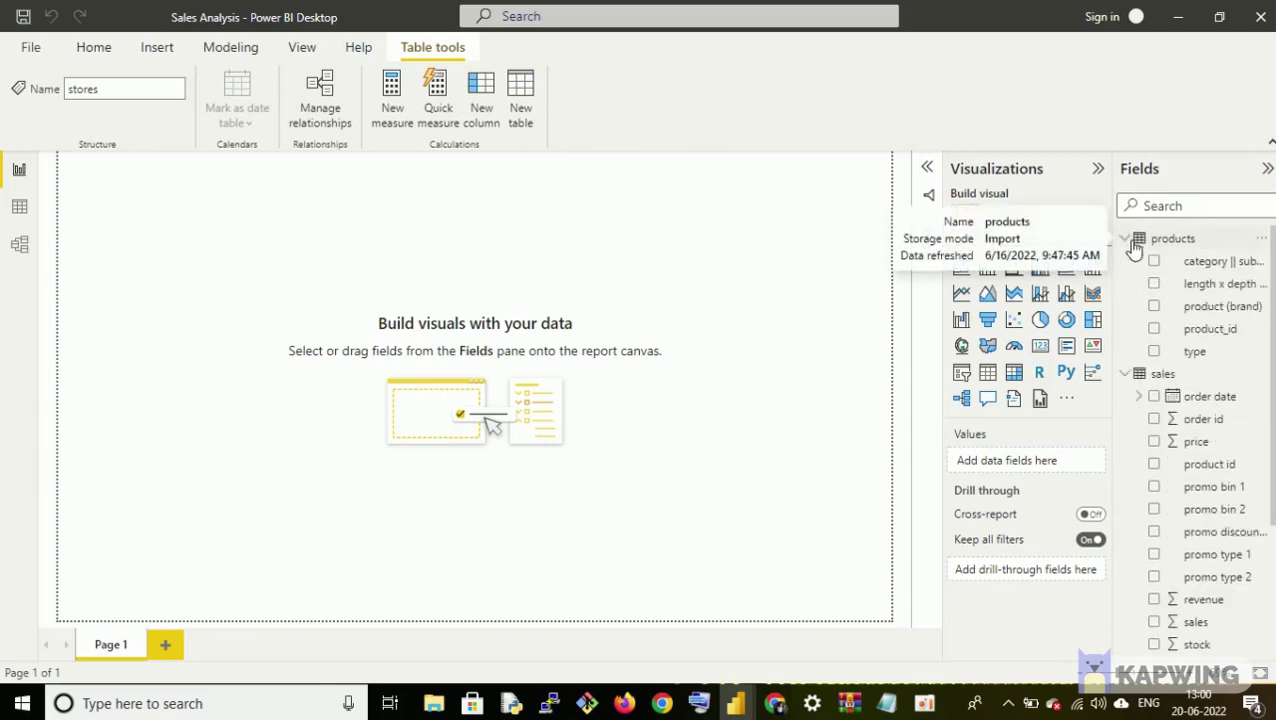
{"action": "left_click_drag", "start_coordinate": [1190, 355], "coordinate": [330, 275]}
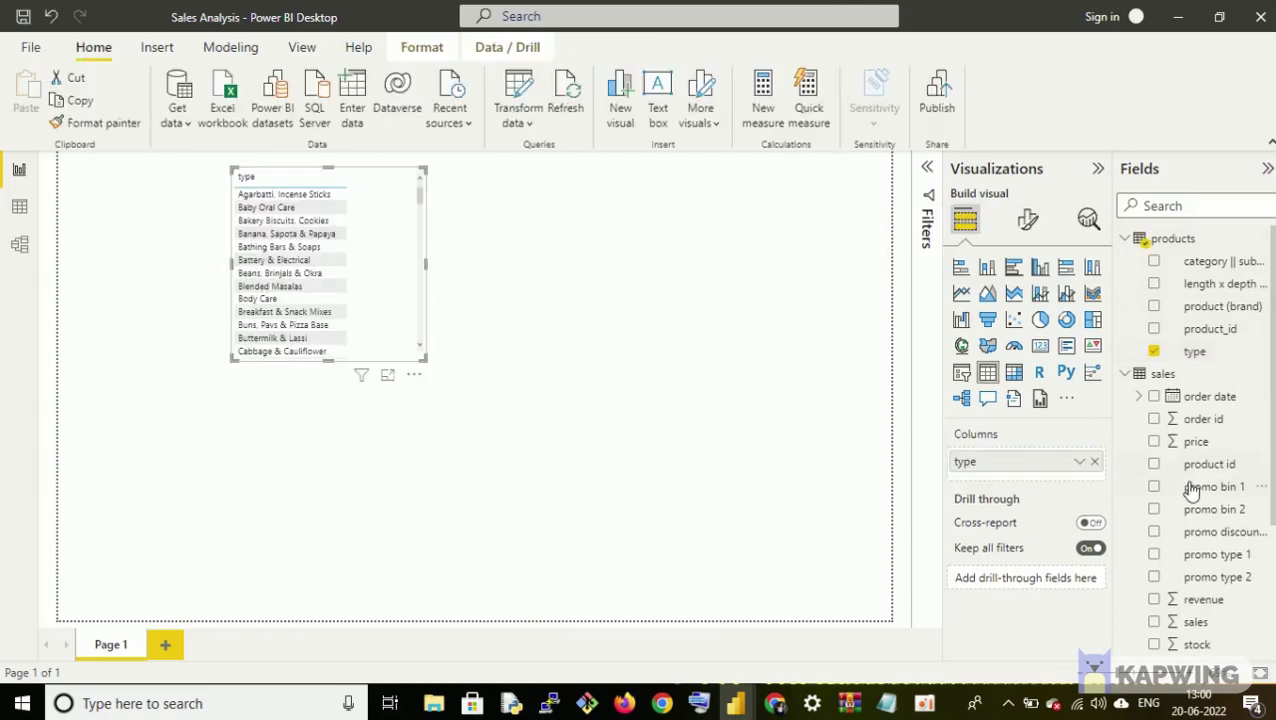
{"action": "left_click_drag", "start_coordinate": [1200, 428], "coordinate": [388, 268]}
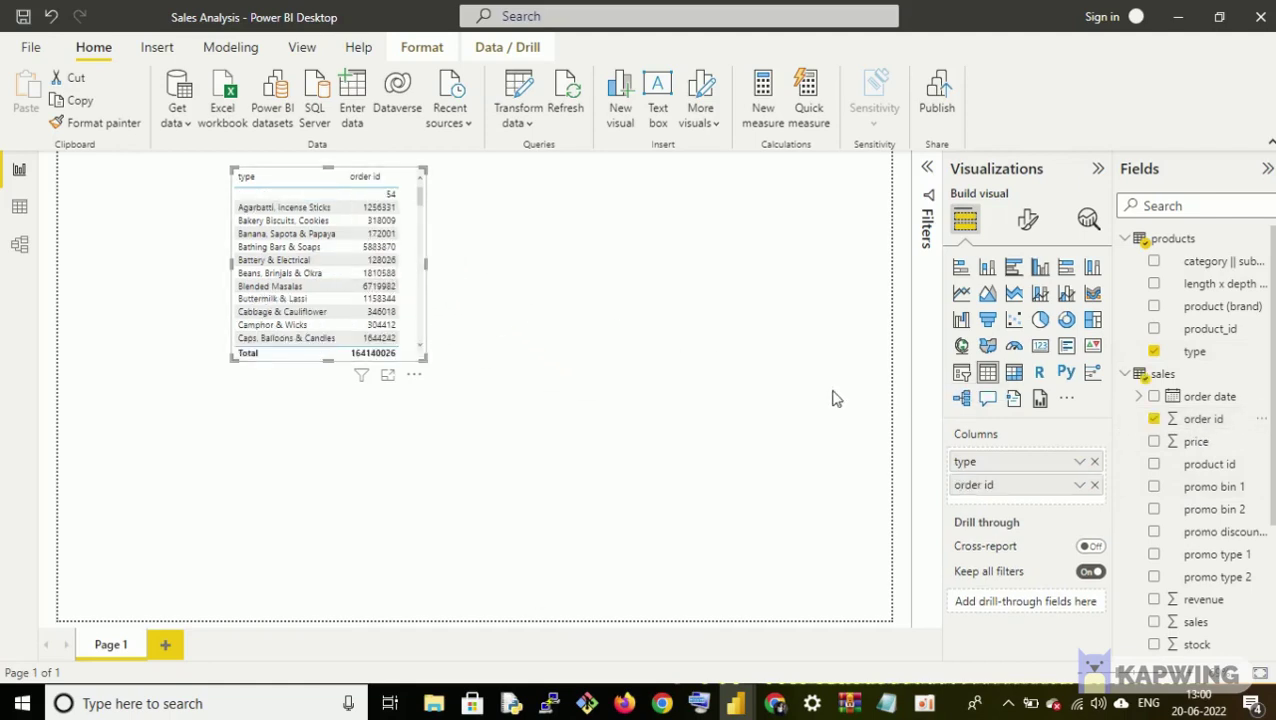
Step: Summarize the table visual's order id column by Count and return to the model diagram
{"action": "left_click", "coordinate": [1080, 485]}
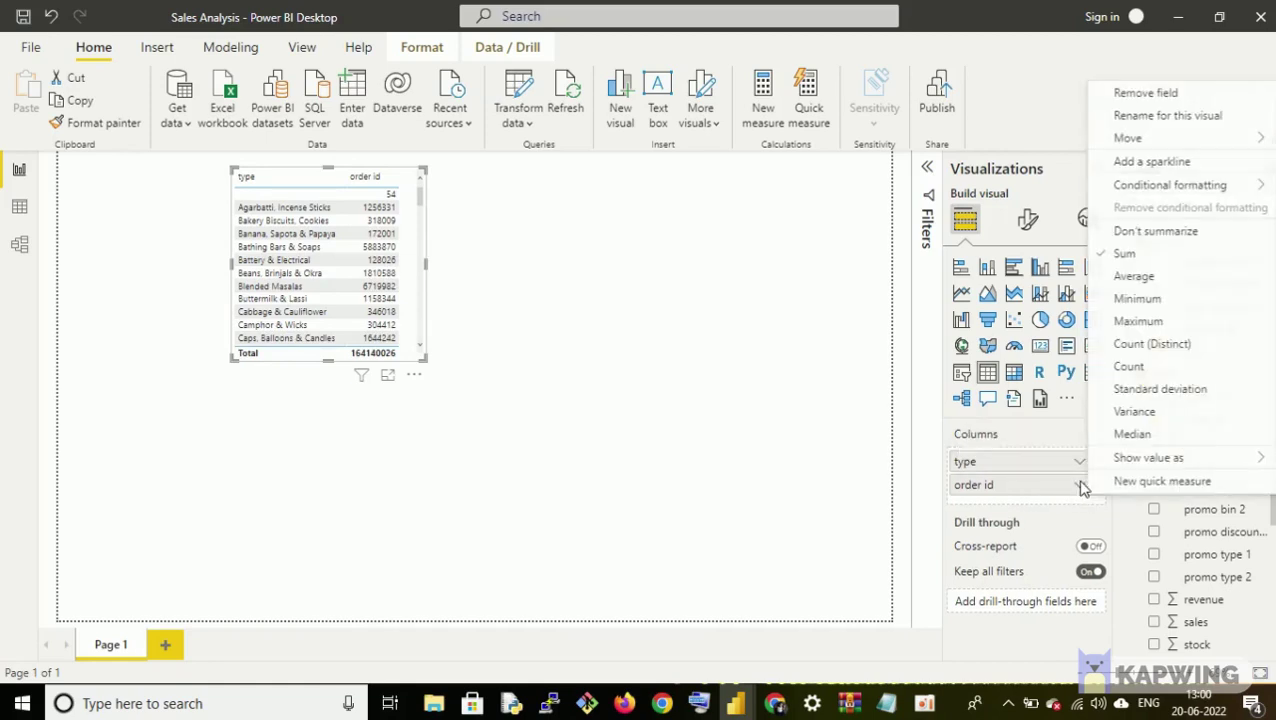
{"action": "left_click", "coordinate": [1131, 367]}
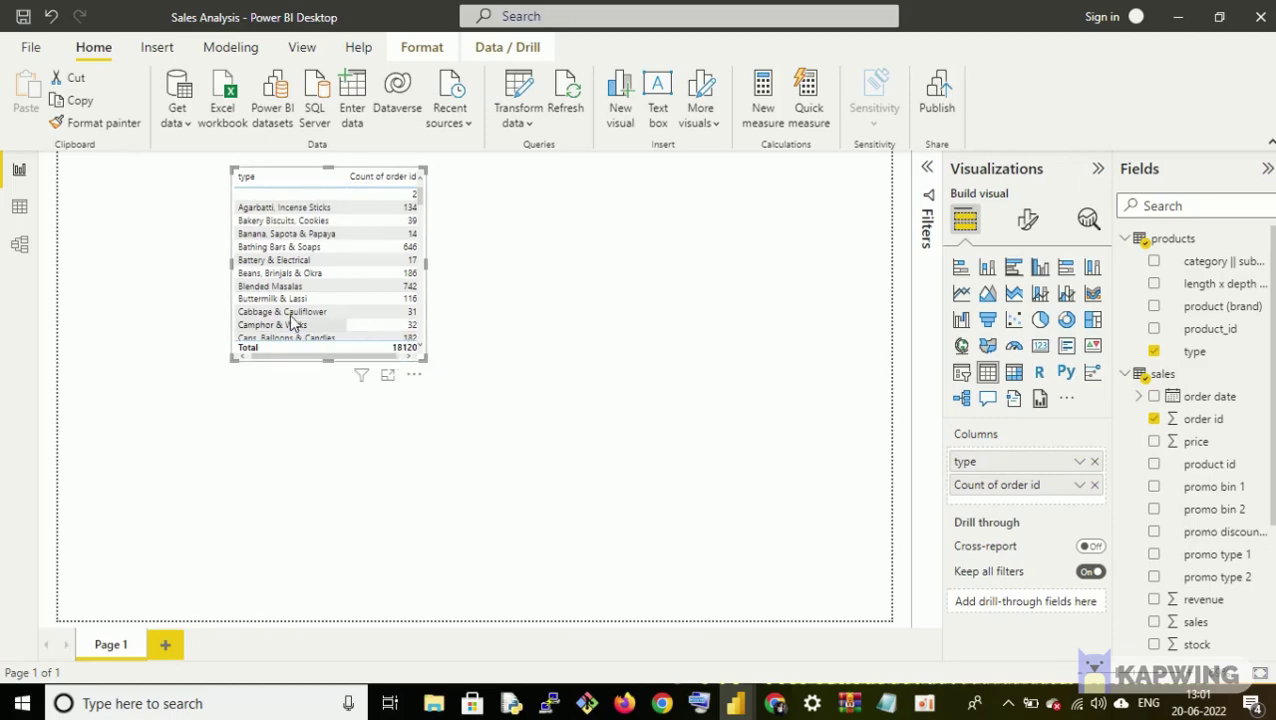
{"action": "left_click", "coordinate": [20, 247]}
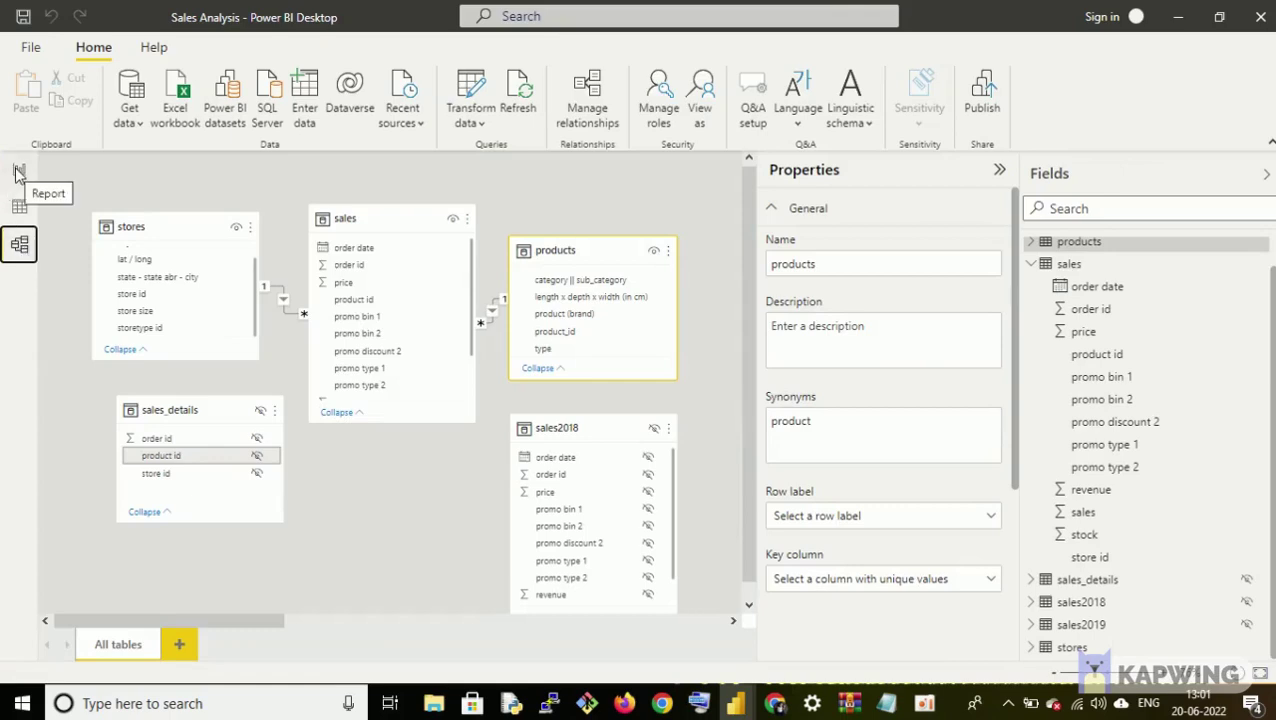
Step: Open the relationship between stores and sales for editing and review its cardinality and cross filter direction options
{"action": "right_click", "coordinate": [286, 312]}
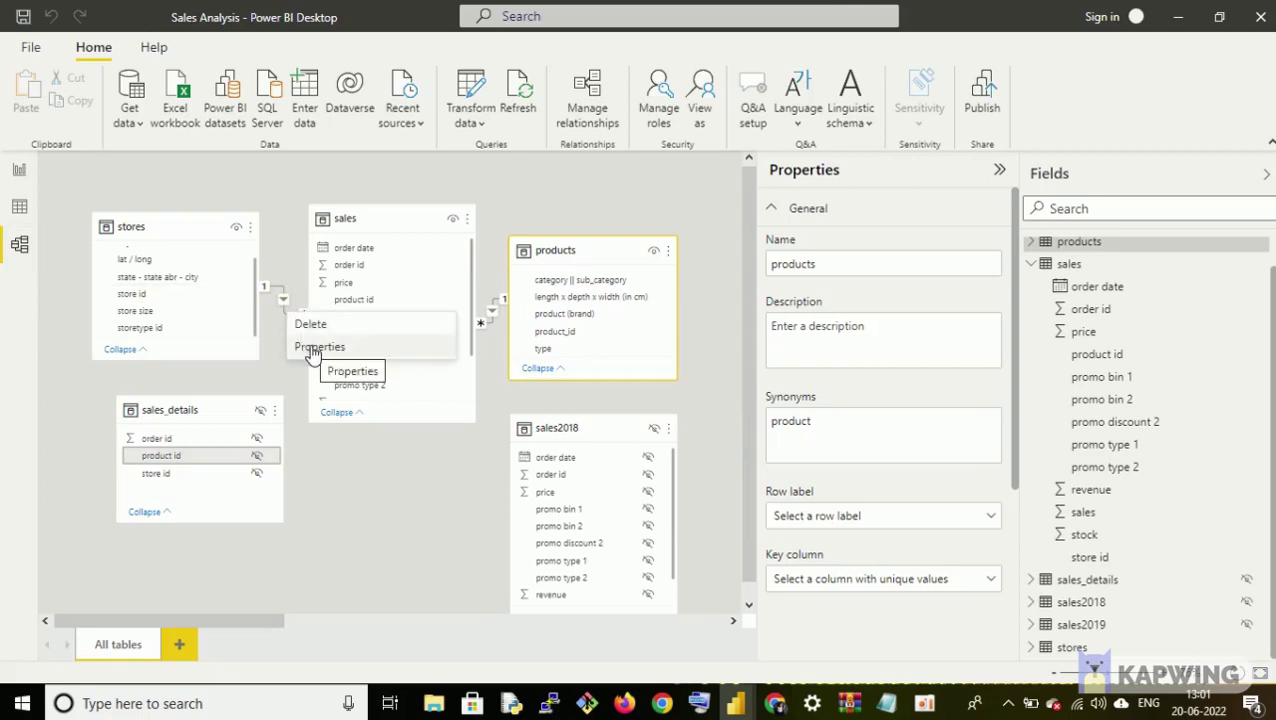
{"action": "left_click", "coordinate": [310, 346]}
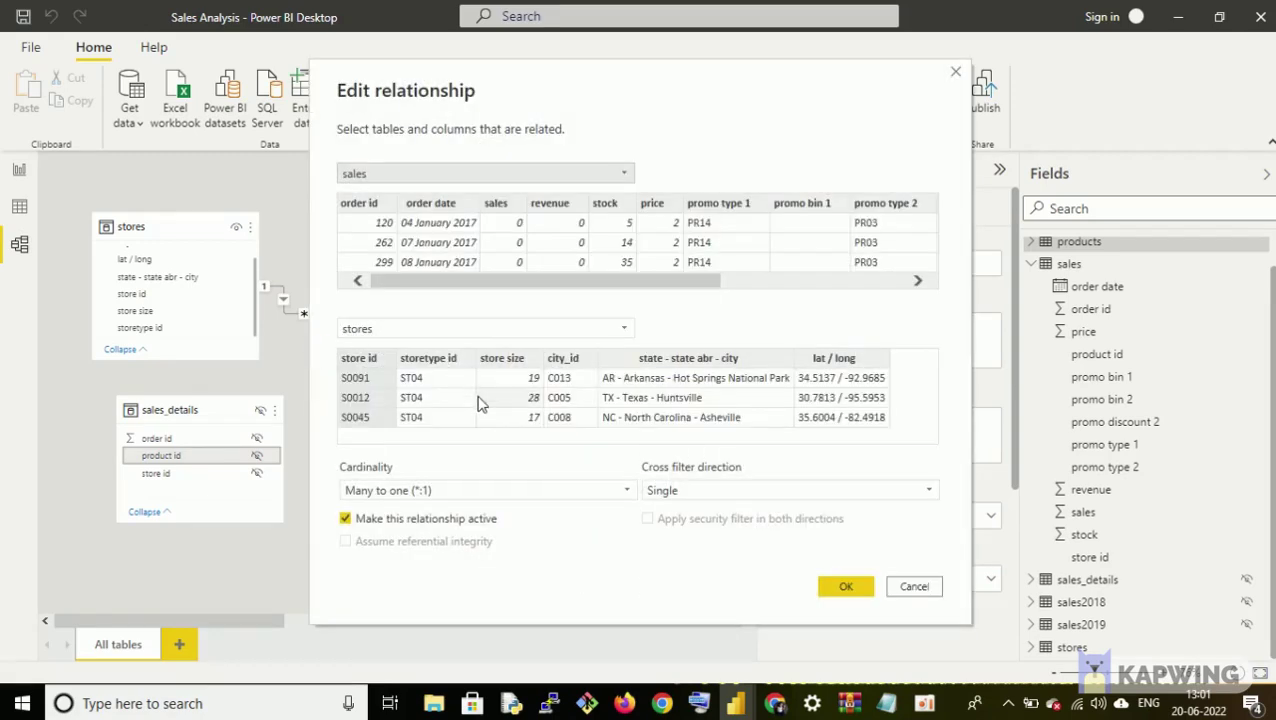
{"action": "left_click", "coordinate": [490, 490]}
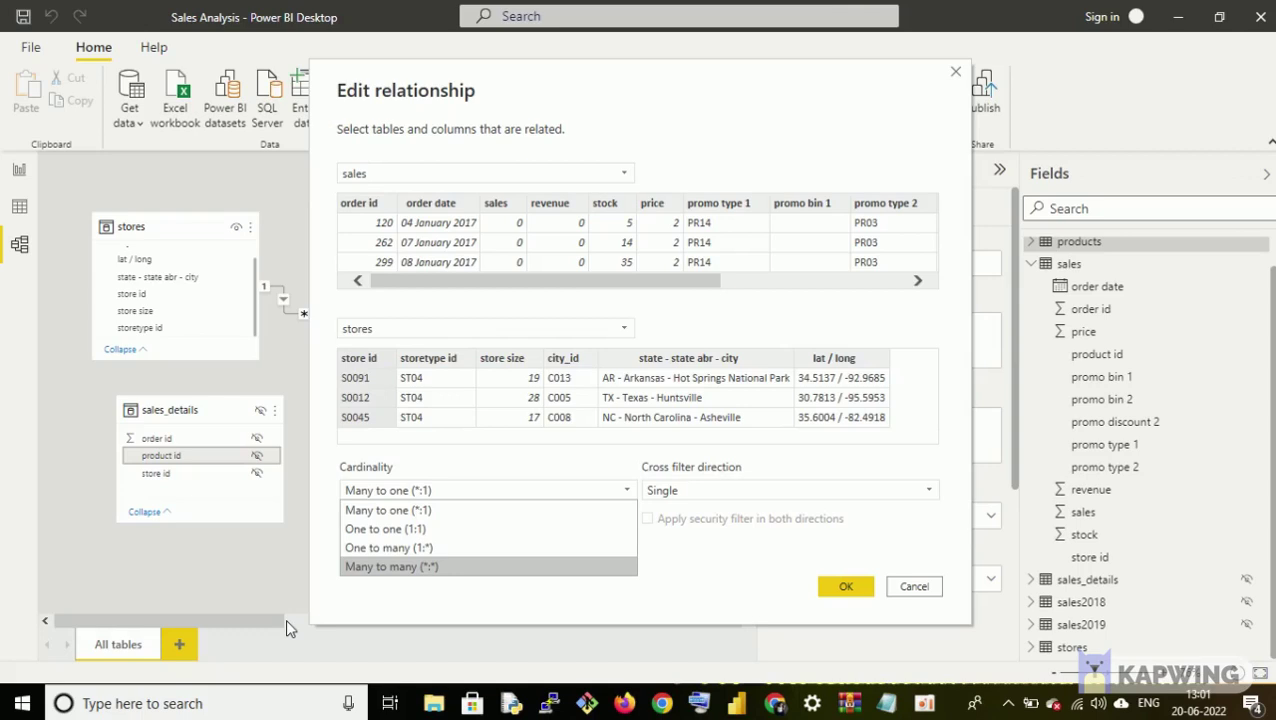
{"action": "left_click", "coordinate": [777, 495]}
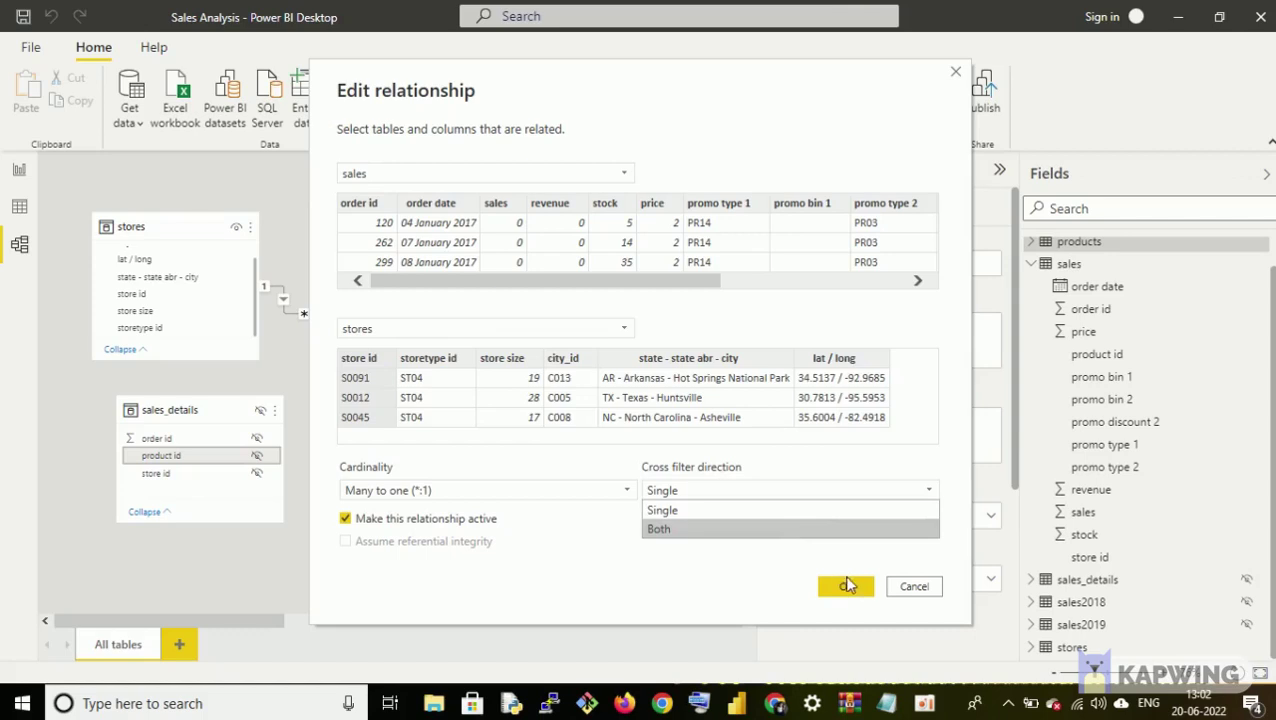
{"action": "left_click", "coordinate": [457, 490]}
{"action": "left_click", "coordinate": [452, 483]}
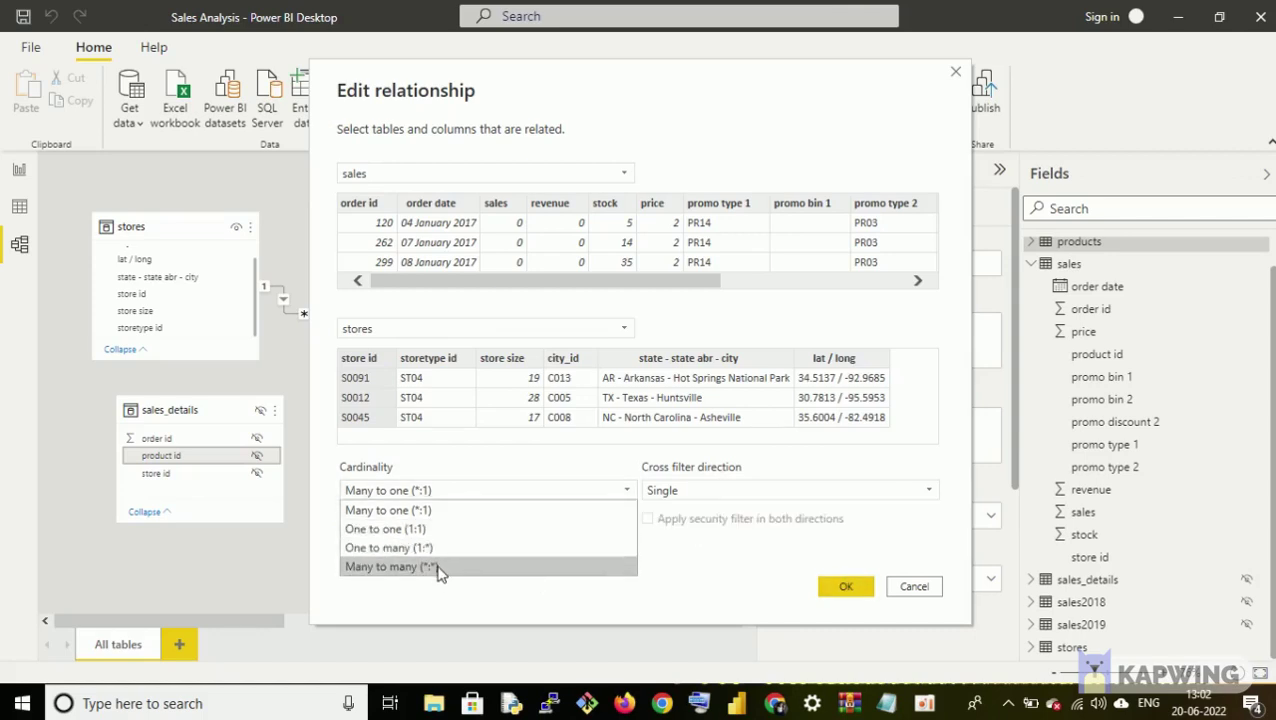
{"action": "left_click", "coordinate": [454, 513]}
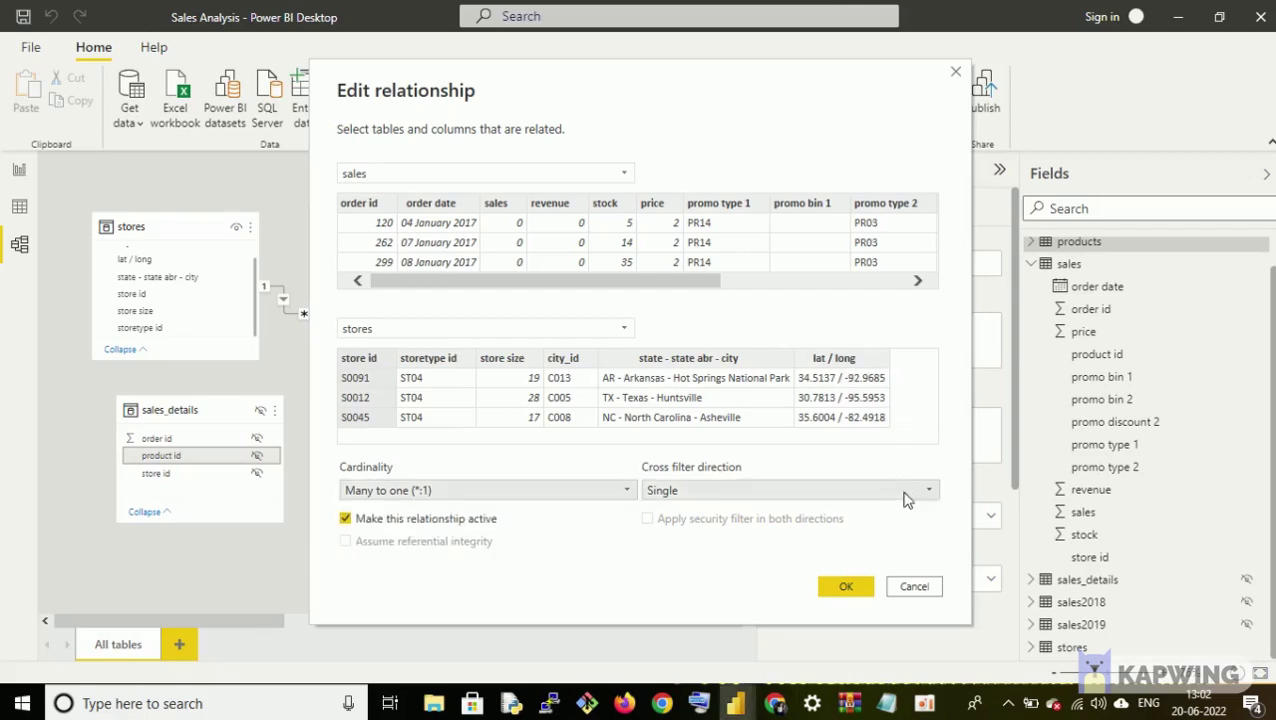
Step: Try the One to many (1:*) cardinality on the sales-stores relationship, restore Many to one (*:1) and accept
{"action": "left_click", "coordinate": [418, 492]}
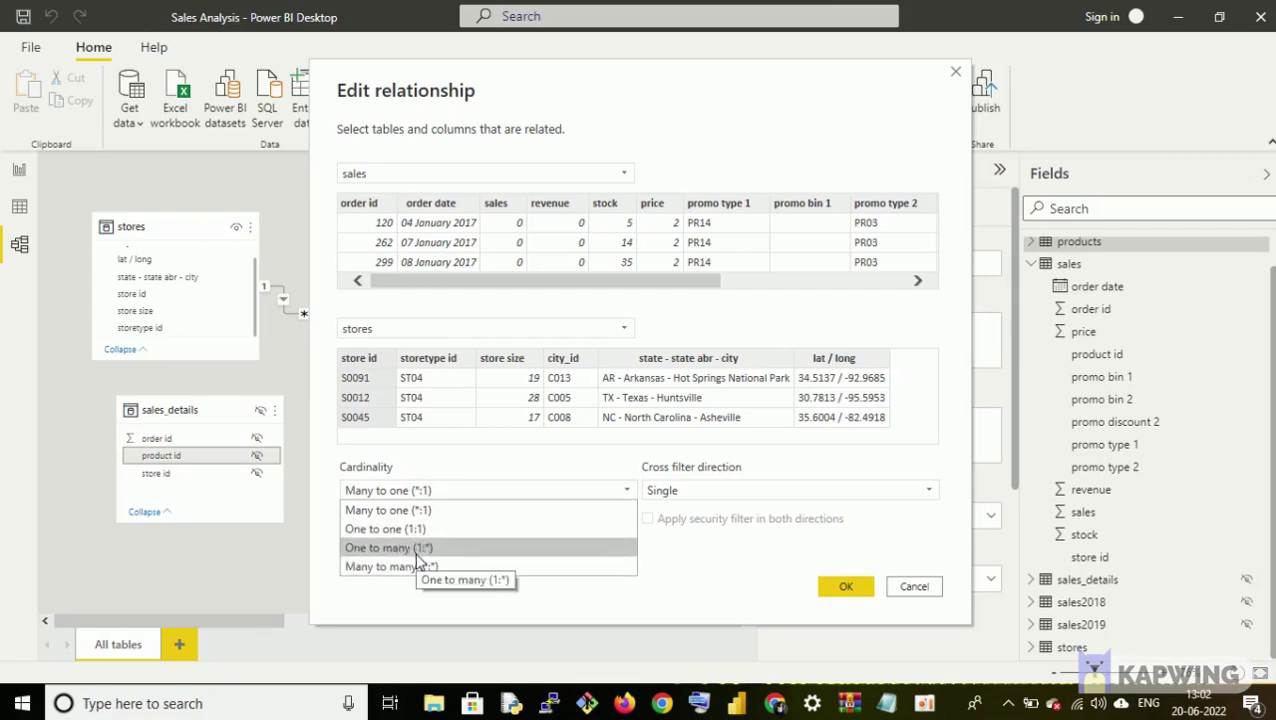
{"action": "left_click", "coordinate": [420, 549]}
{"action": "left_click", "coordinate": [420, 492]}
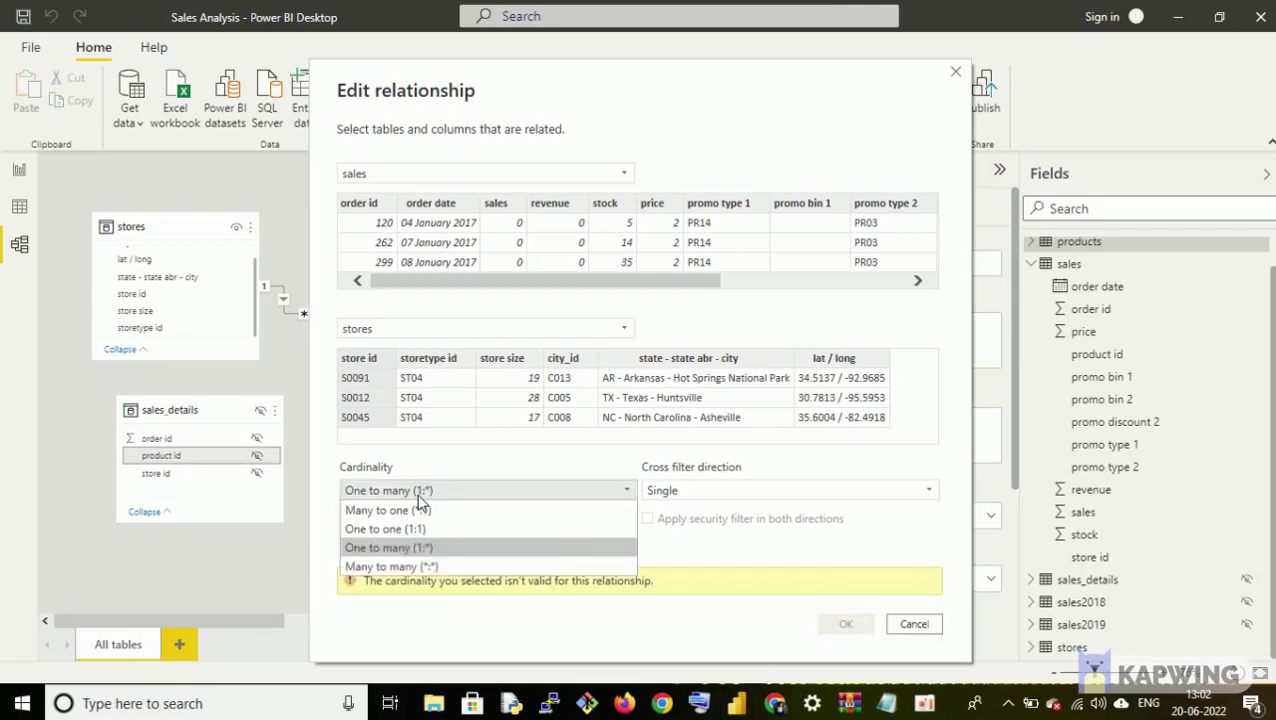
{"action": "left_click", "coordinate": [415, 508]}
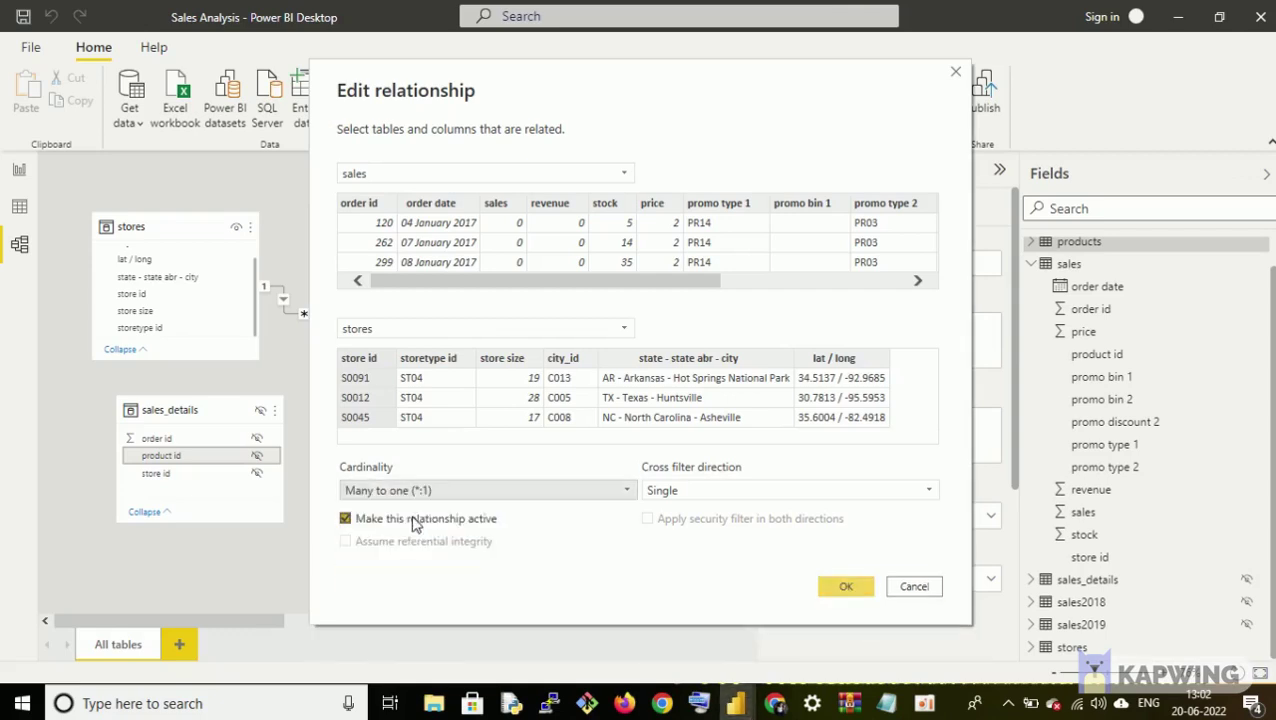
{"action": "left_click", "coordinate": [848, 590]}
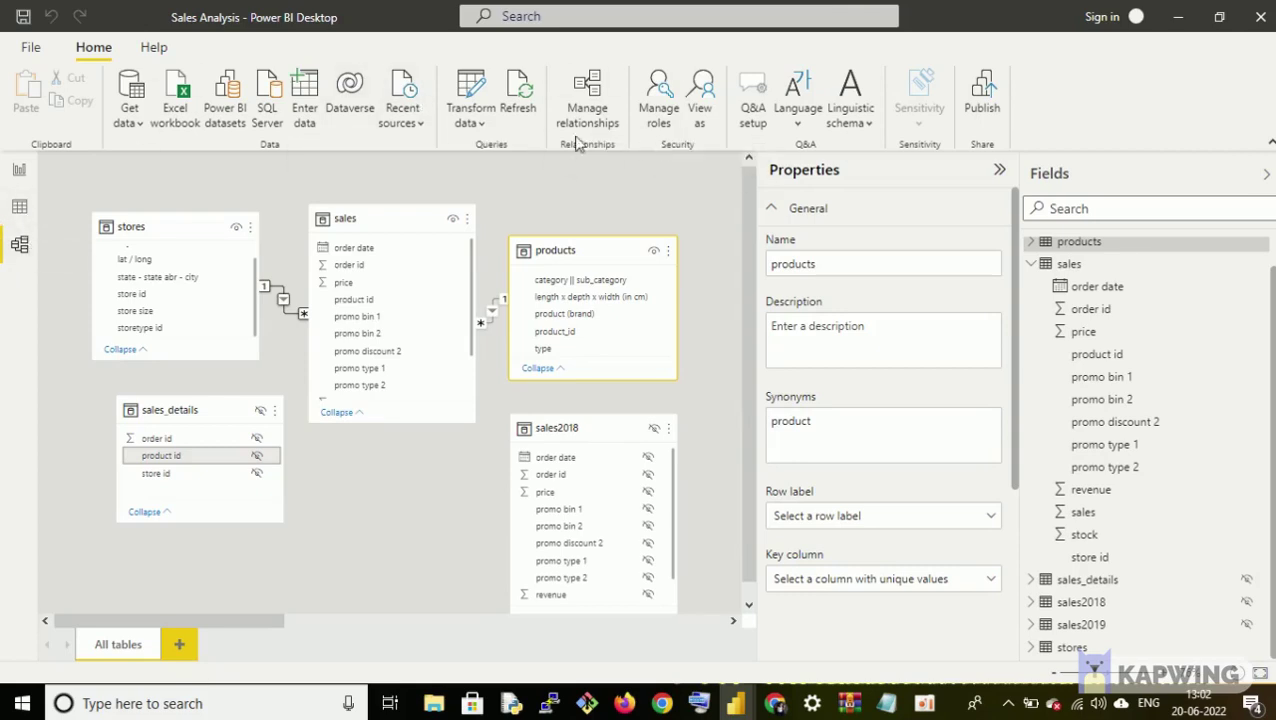
Step: Switch to the Power Query Editor and add a new blank query after the costs table
{"action": "left_click", "coordinate": [465, 121]}
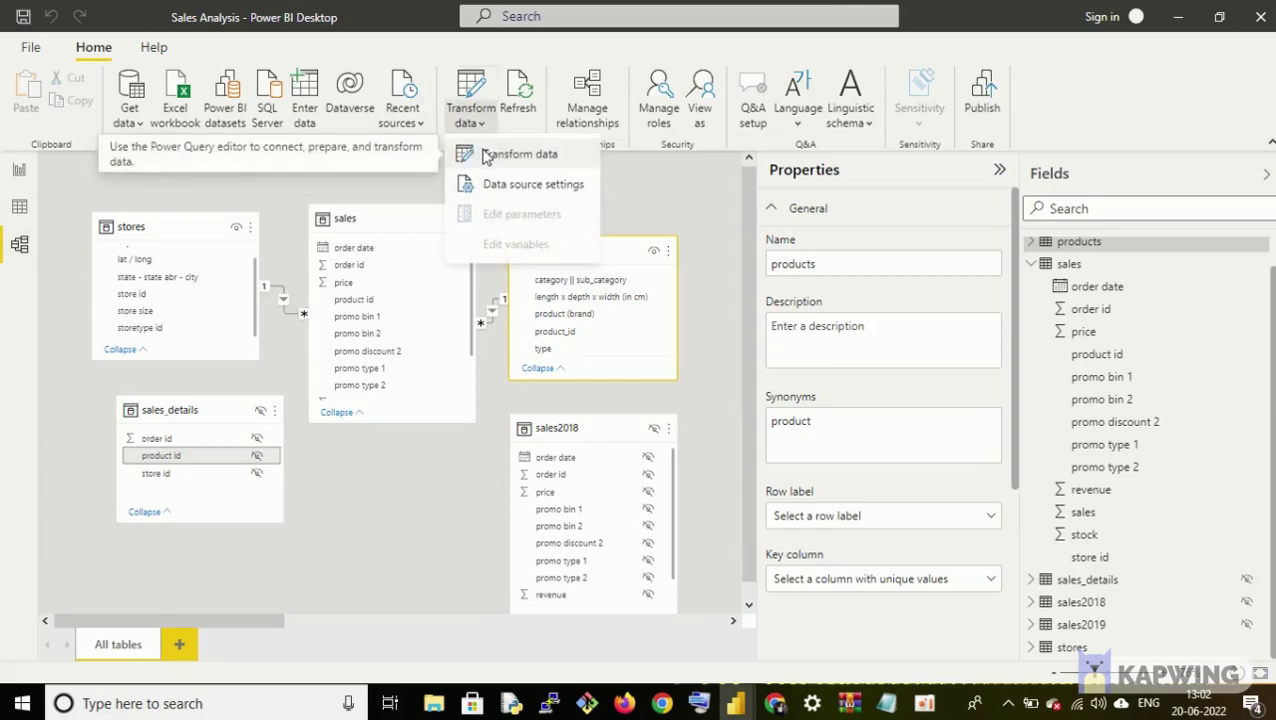
{"action": "left_click", "coordinate": [490, 155]}
{"action": "mouse_move", "coordinate": [760, 710]}
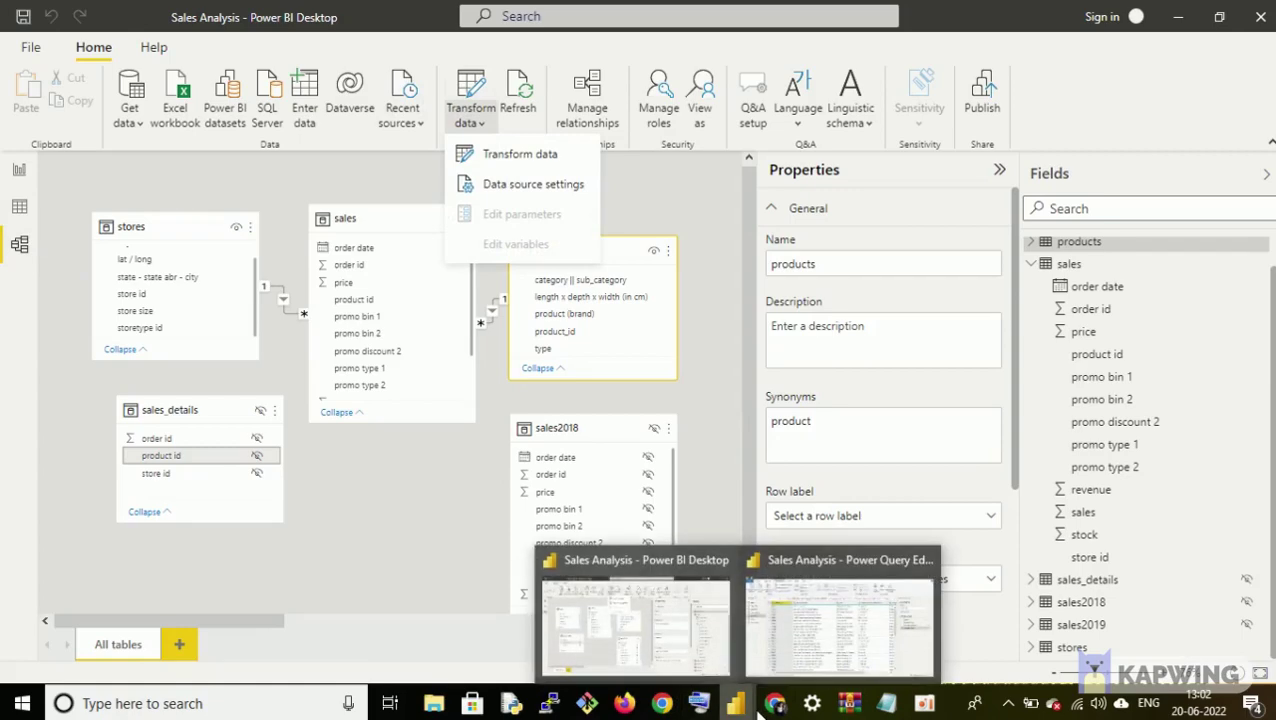
{"action": "mouse_move", "coordinate": [791, 645]}
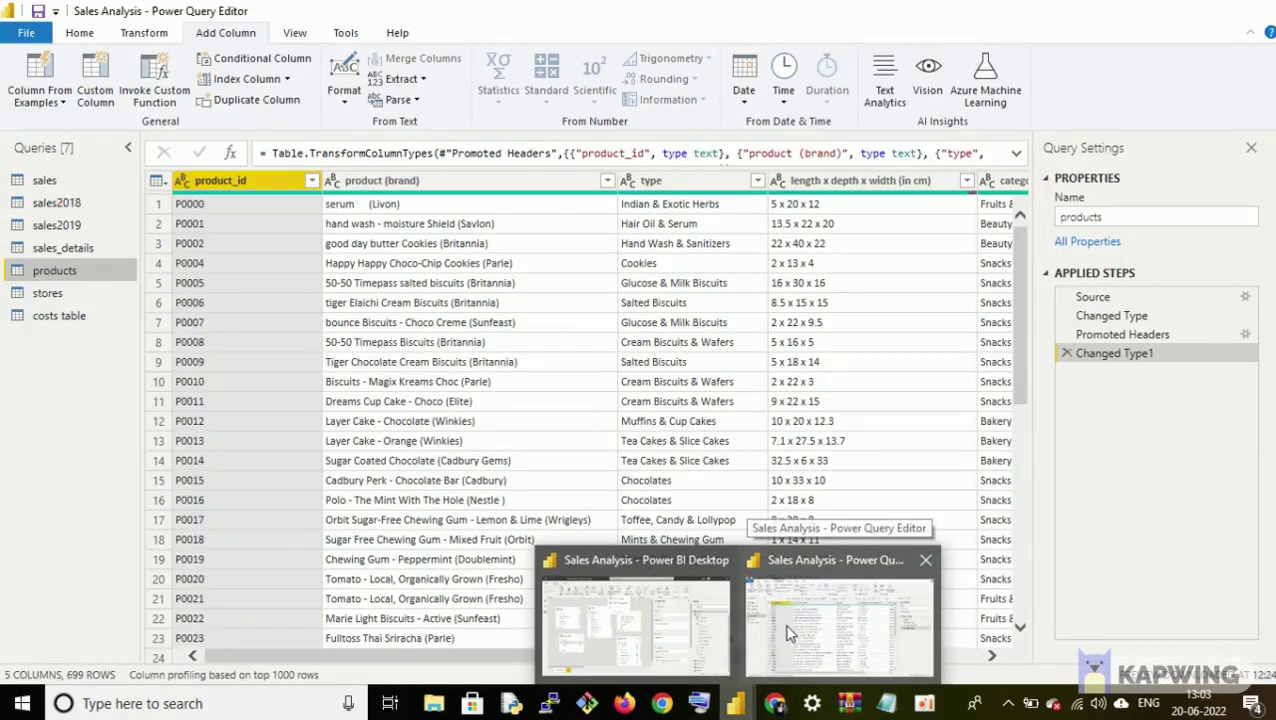
{"action": "left_click", "coordinate": [787, 632]}
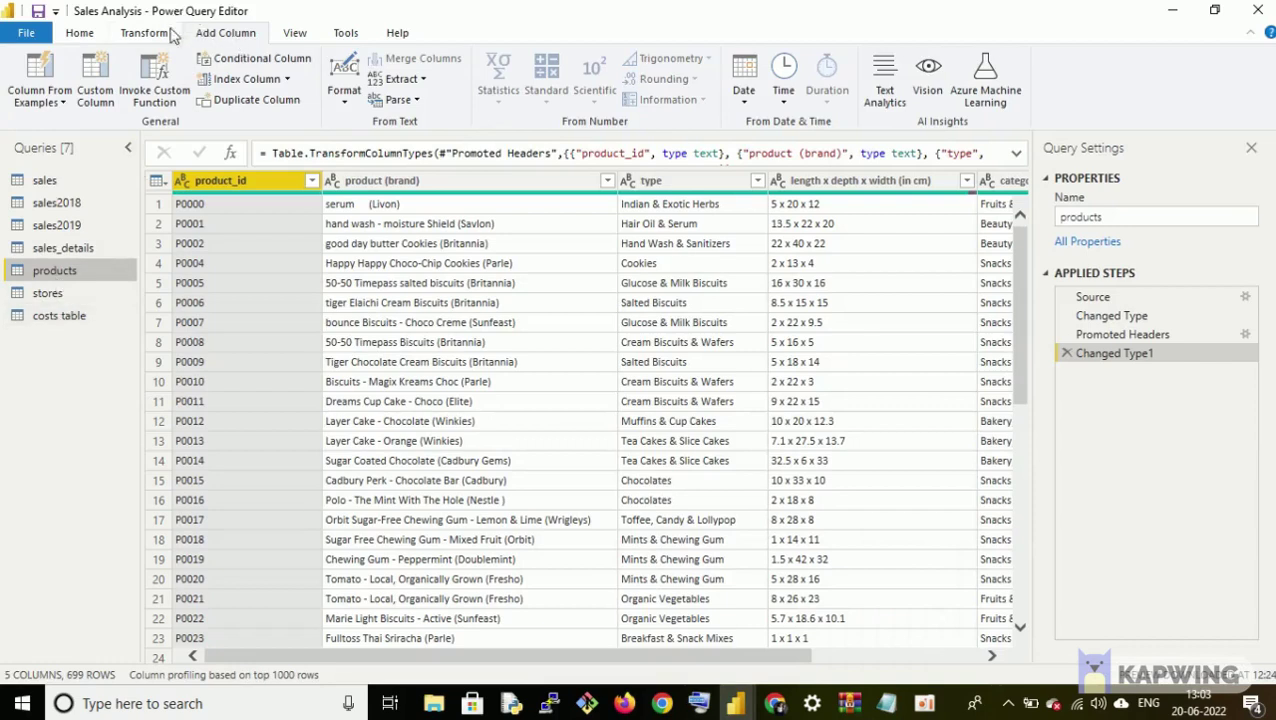
{"action": "left_click", "coordinate": [42, 318]}
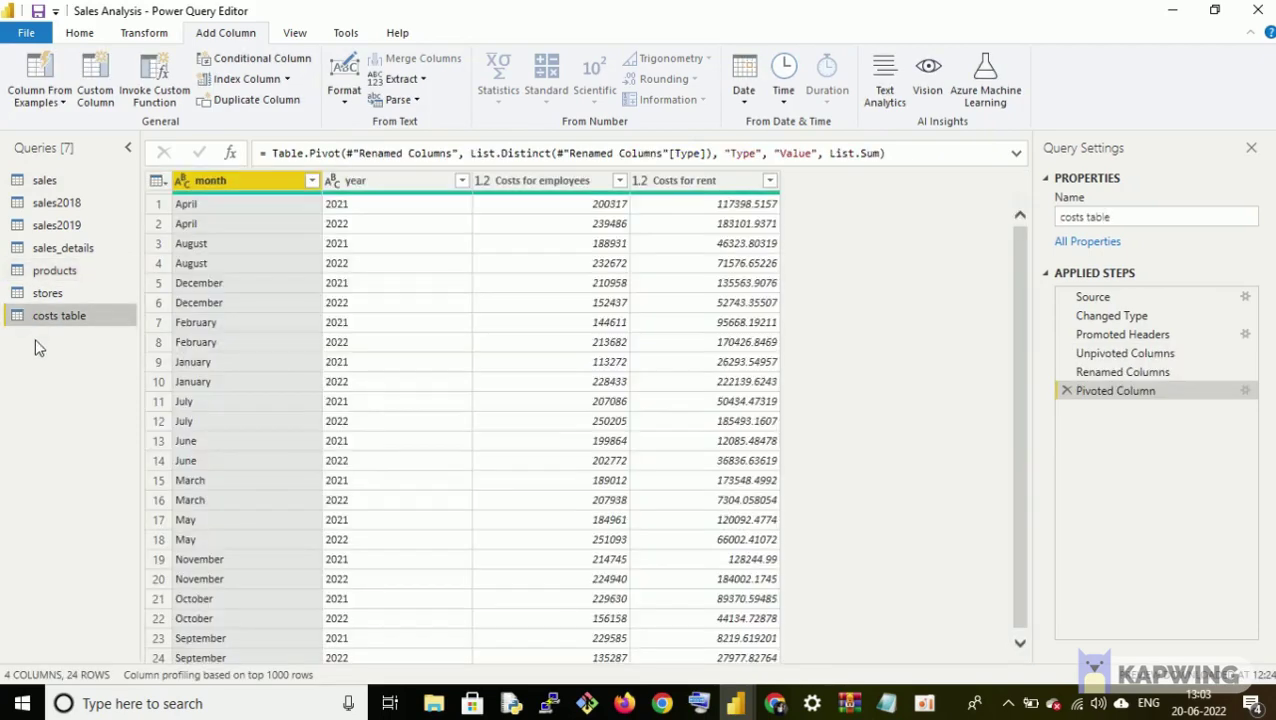
{"action": "right_click", "coordinate": [35, 340]}
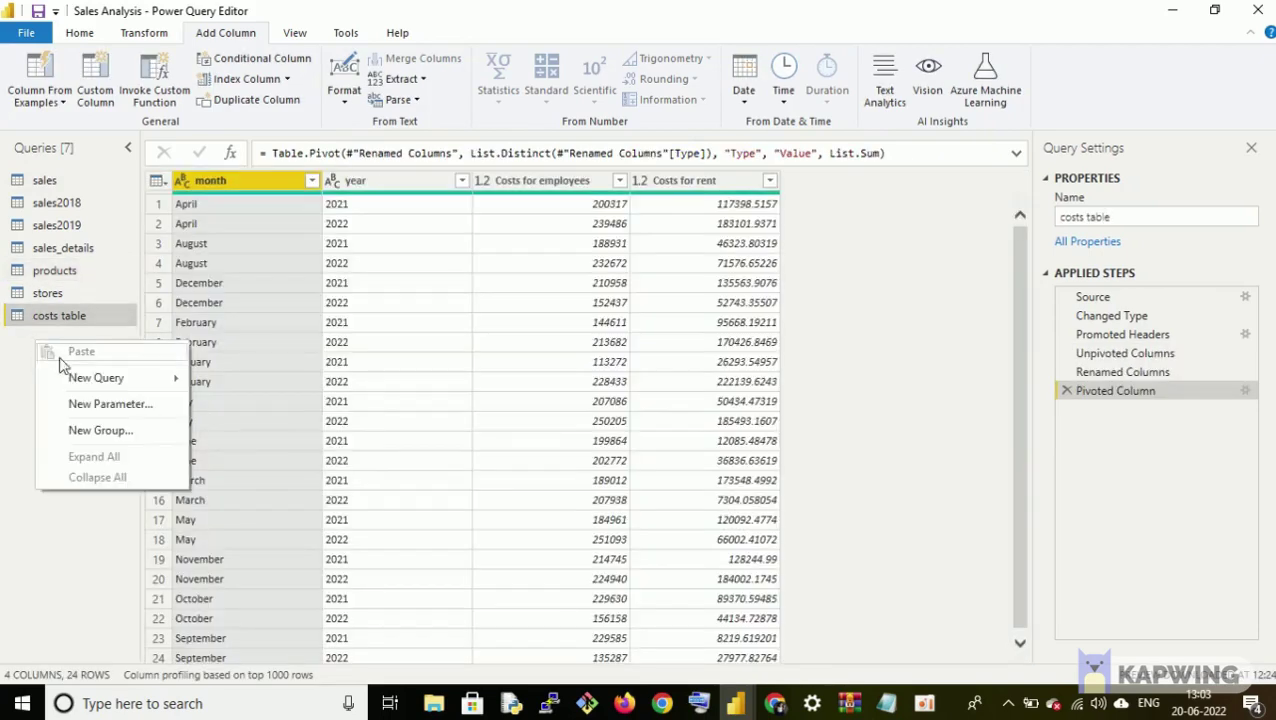
{"action": "mouse_move", "coordinate": [78, 384]}
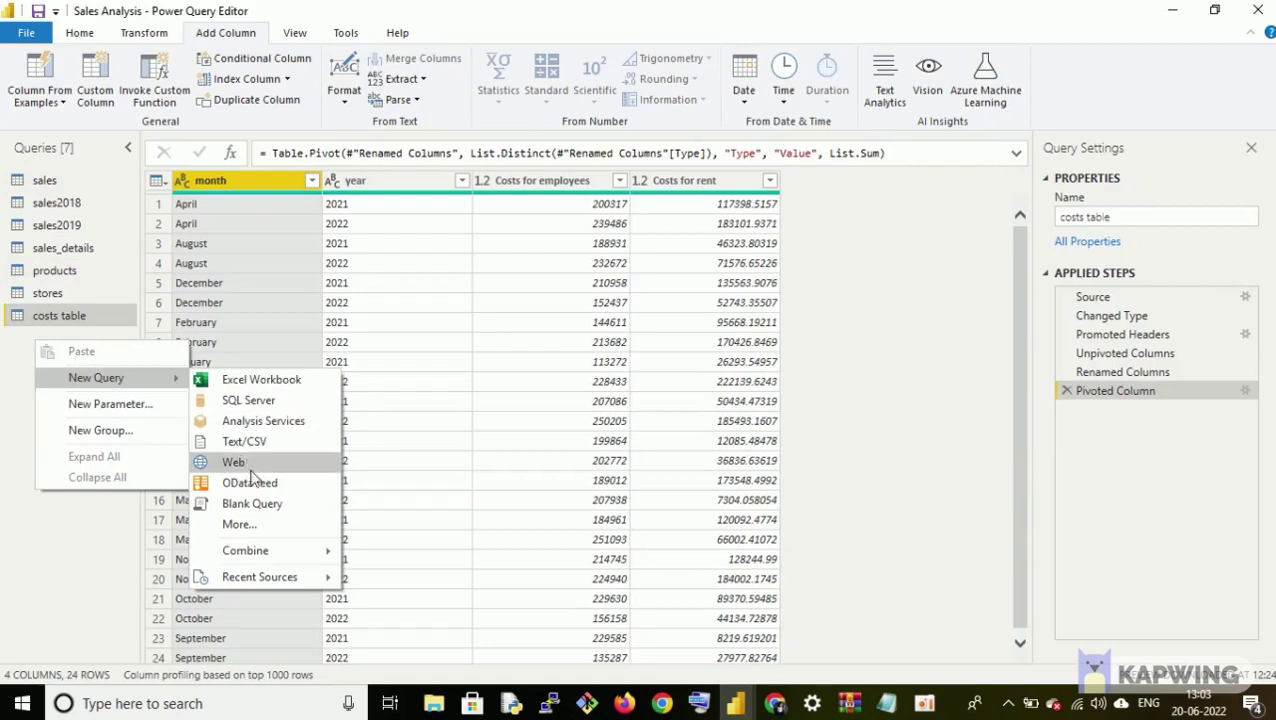
{"action": "left_click", "coordinate": [254, 506]}
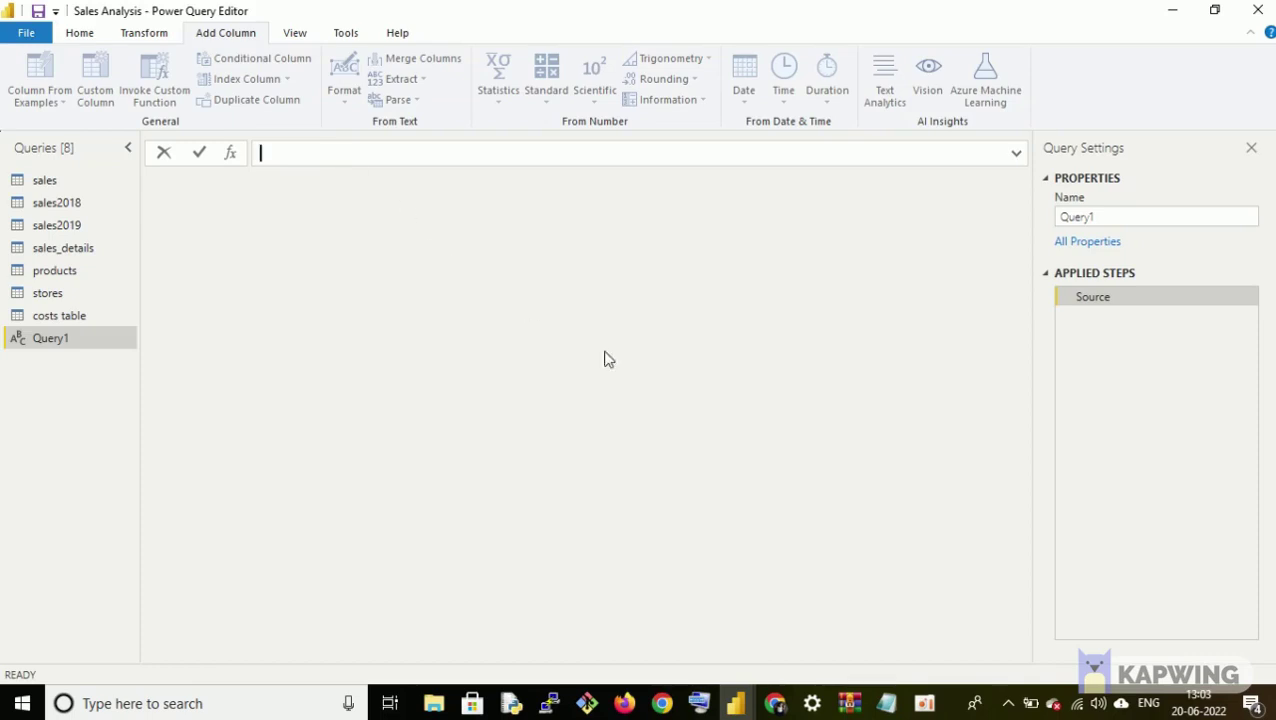
Step: Copy the Notepad formula = List.Dates(#date(2017,01,01), 365*7, #duration(1,0,0,0)) into the blank query and run it
{"action": "mouse_move", "coordinate": [874, 703]}
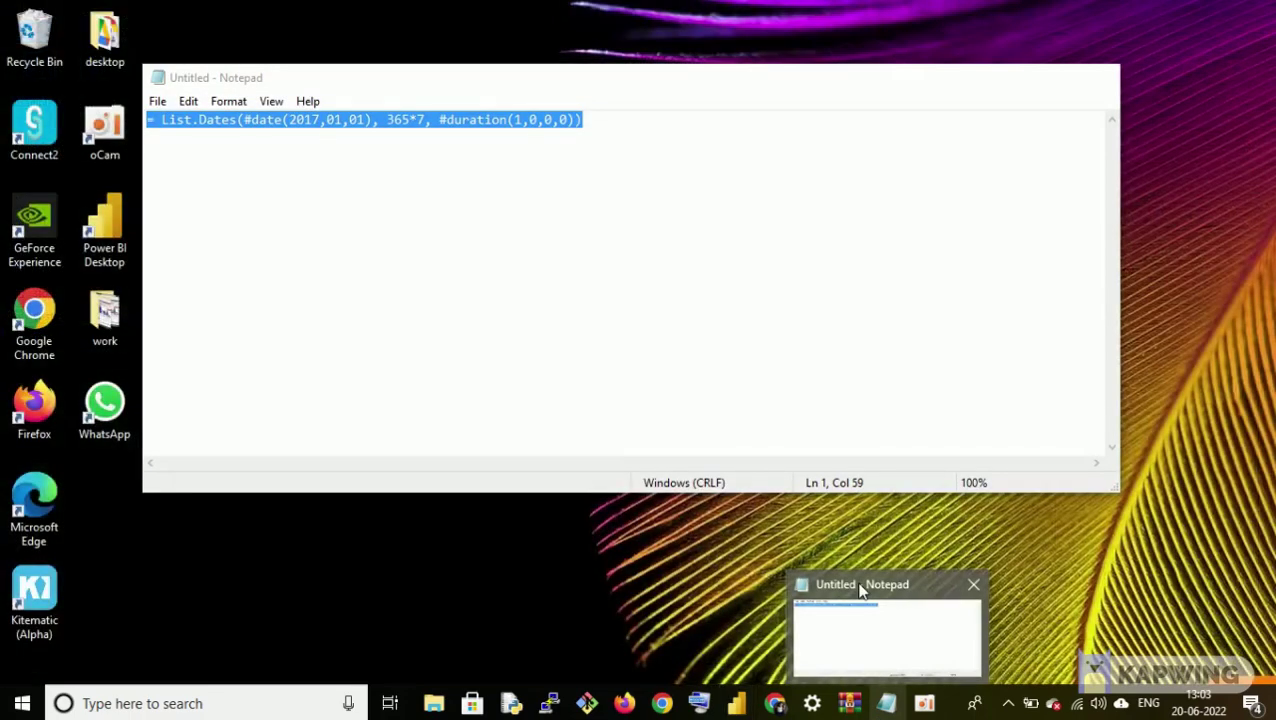
{"action": "left_click", "coordinate": [862, 589]}
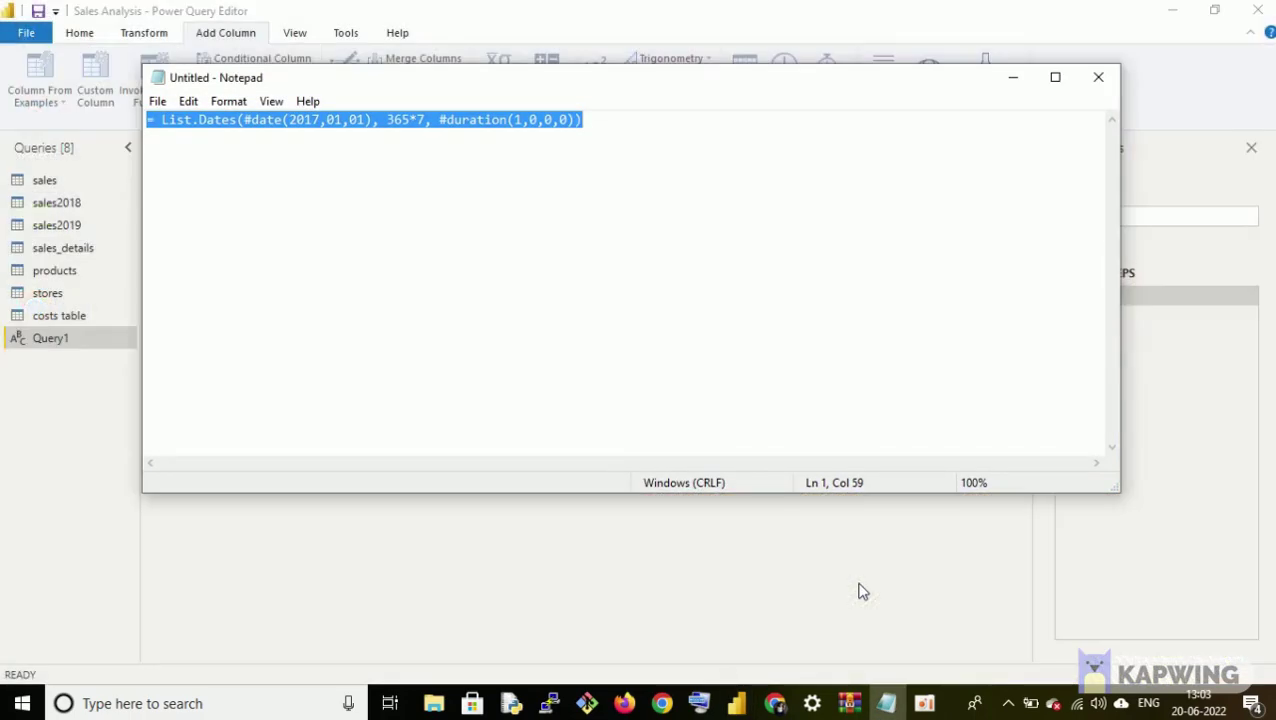
{"action": "left_click_drag", "start_coordinate": [1119, 326], "coordinate": [1031, 230]}
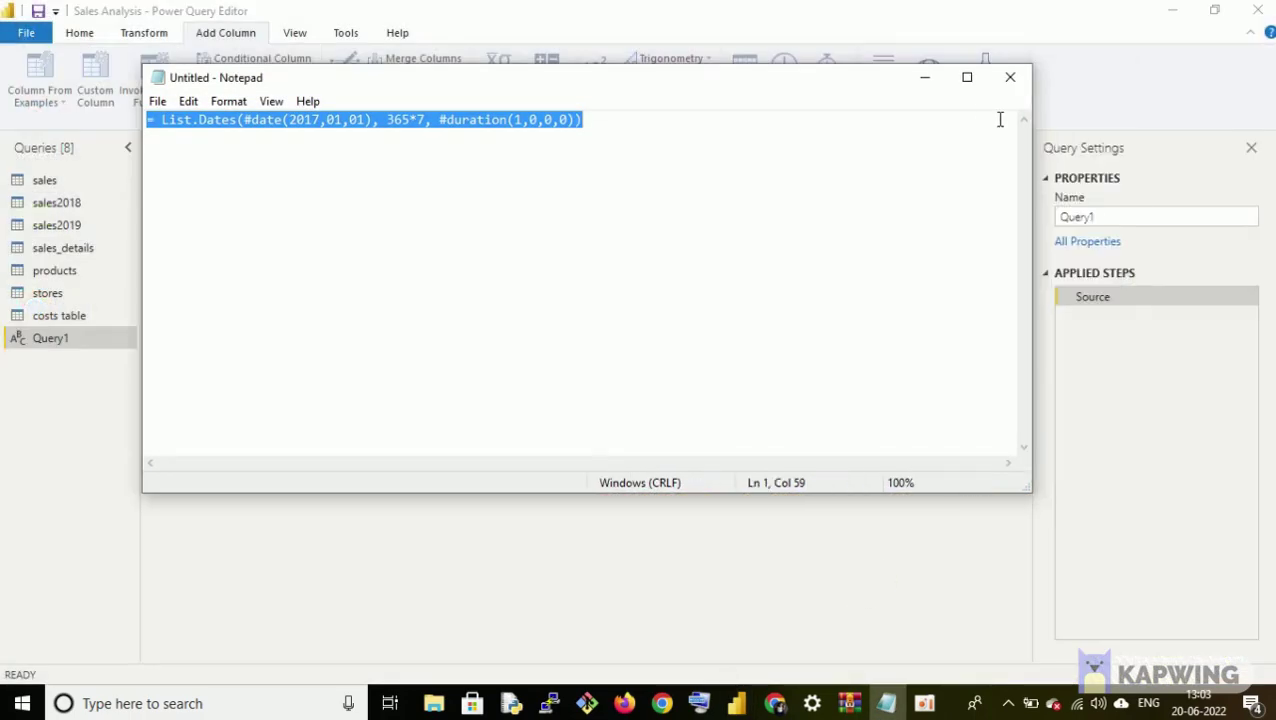
{"action": "left_click", "coordinate": [926, 80]}
{"action": "left_click", "coordinate": [610, 157]}
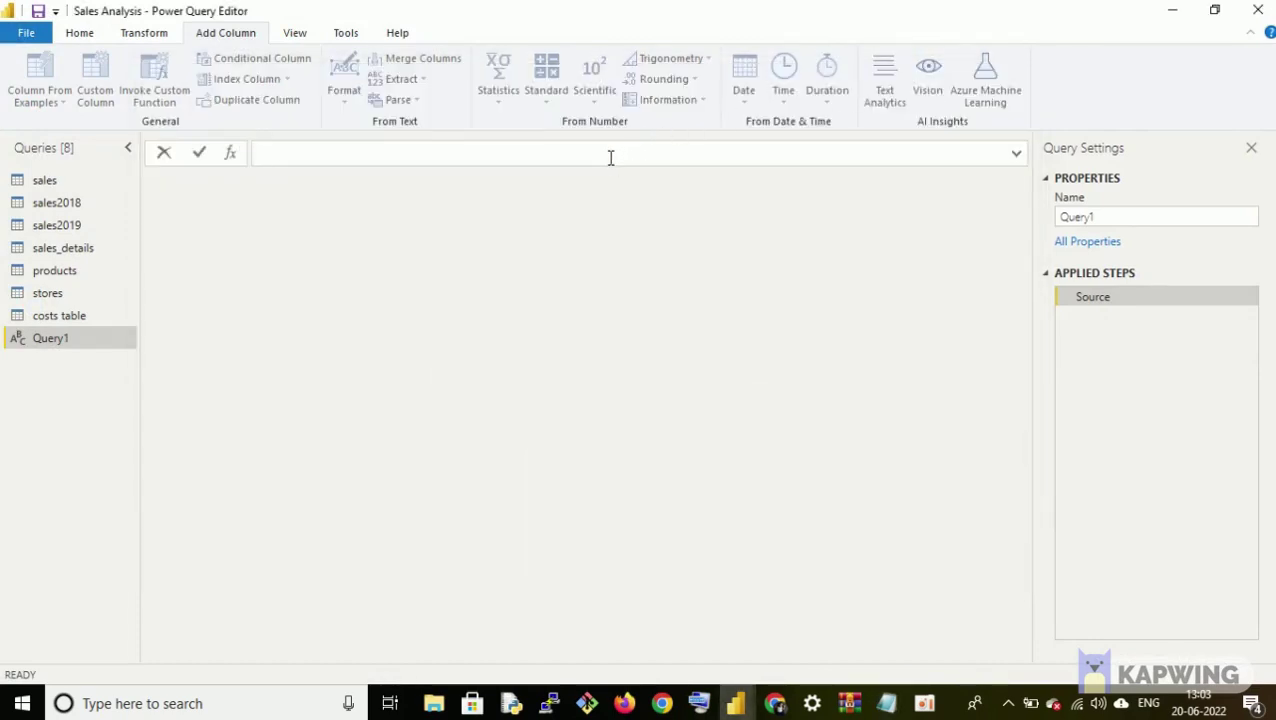
{"action": "type", "text": "= List.Dates(#date(2017,01,01), 365*7, #duration(1,0,0,0))"}
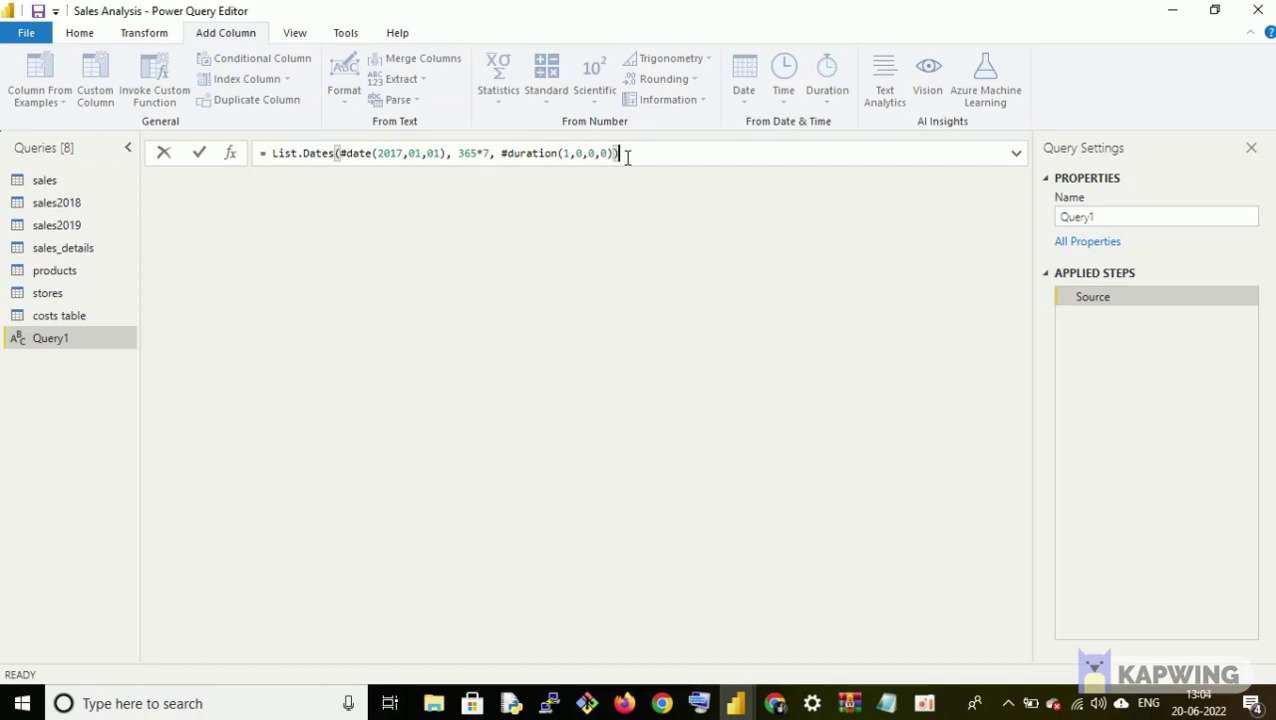
{"action": "key", "text": "Return"}
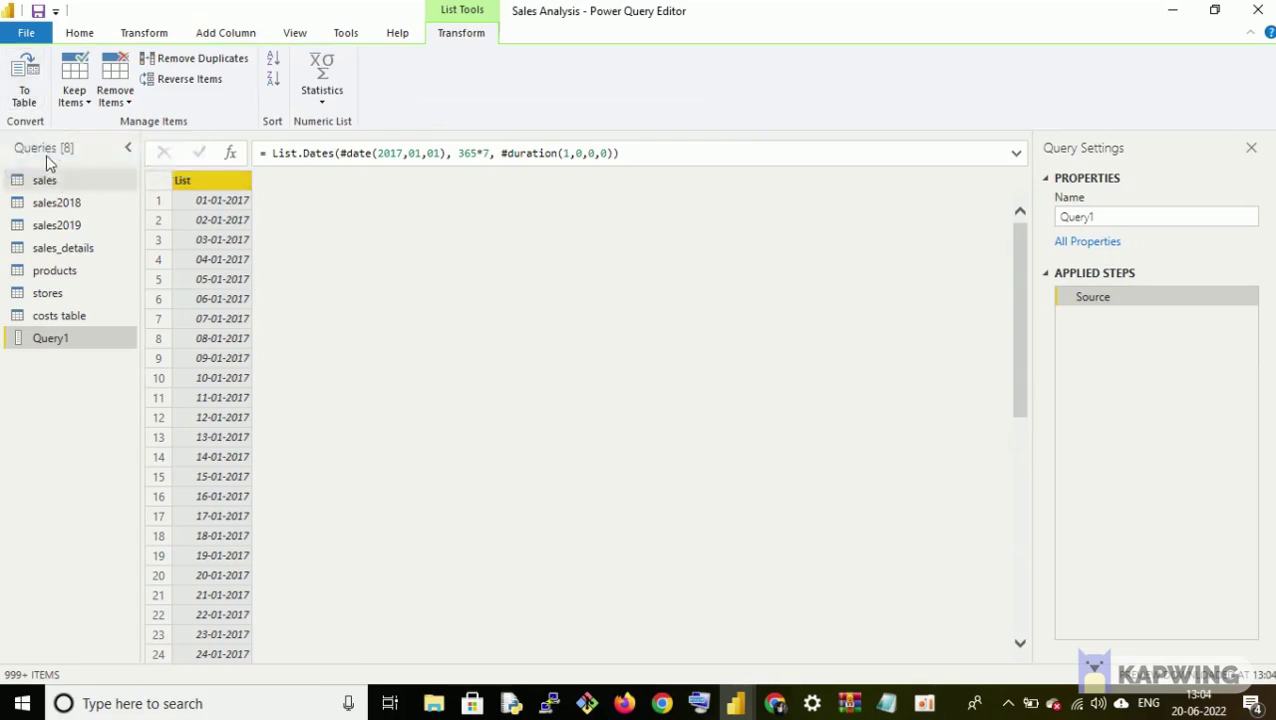
Step: Convert the date list to a table with no delimiter and rename its column to date
{"action": "left_click", "coordinate": [26, 95]}
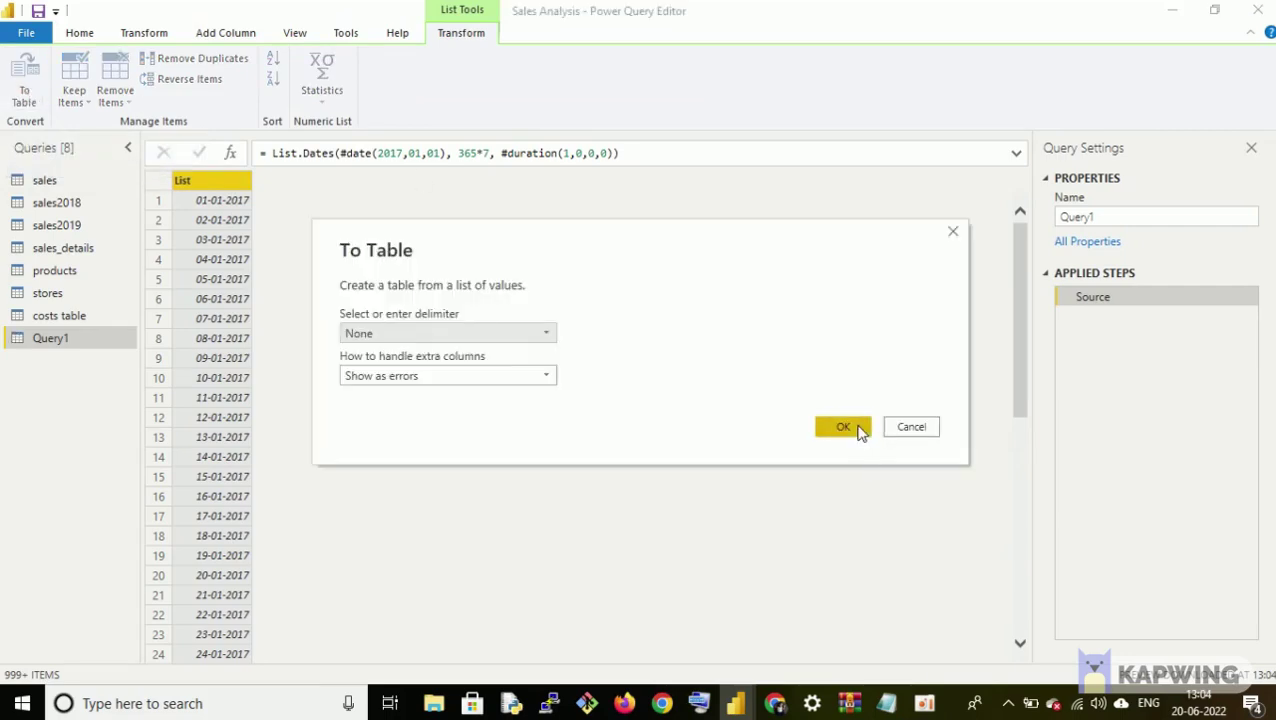
{"action": "left_click", "coordinate": [855, 430]}
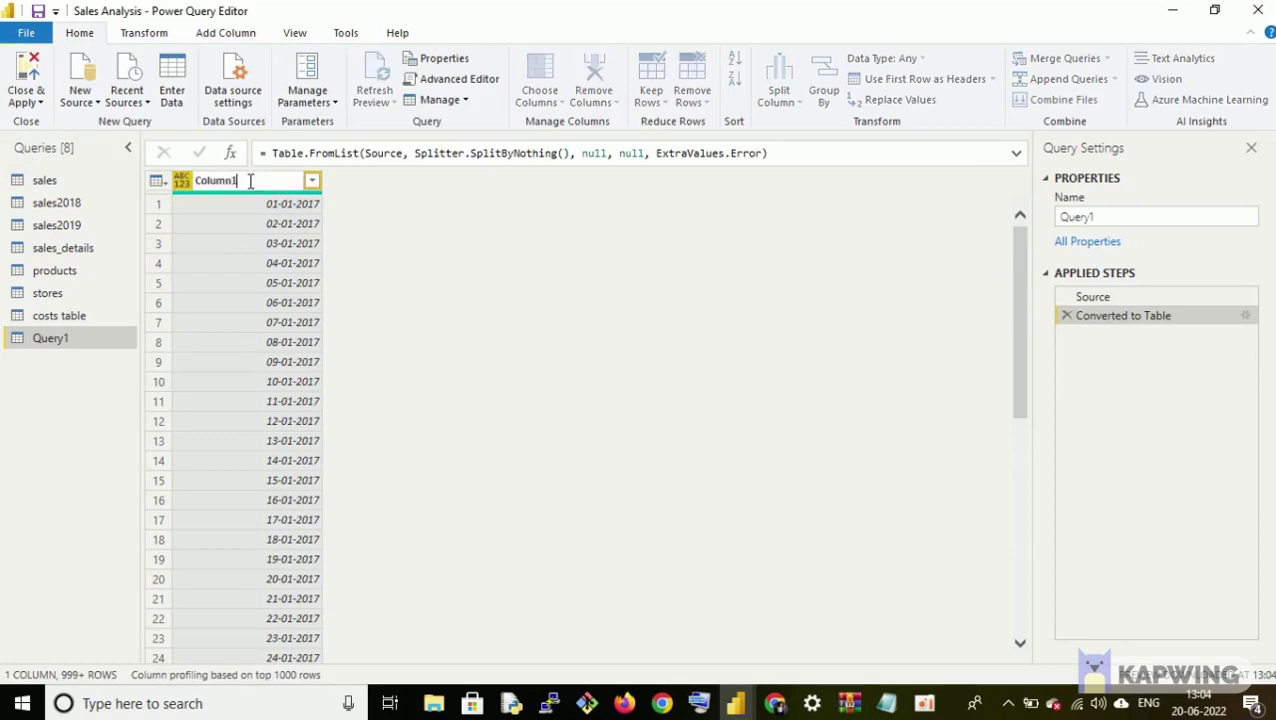
{"action": "double_click", "coordinate": [250, 181]}
{"action": "key", "text": "BackSpace"}
{"action": "type", "text": "date"}
{"action": "key", "text": "Return"}
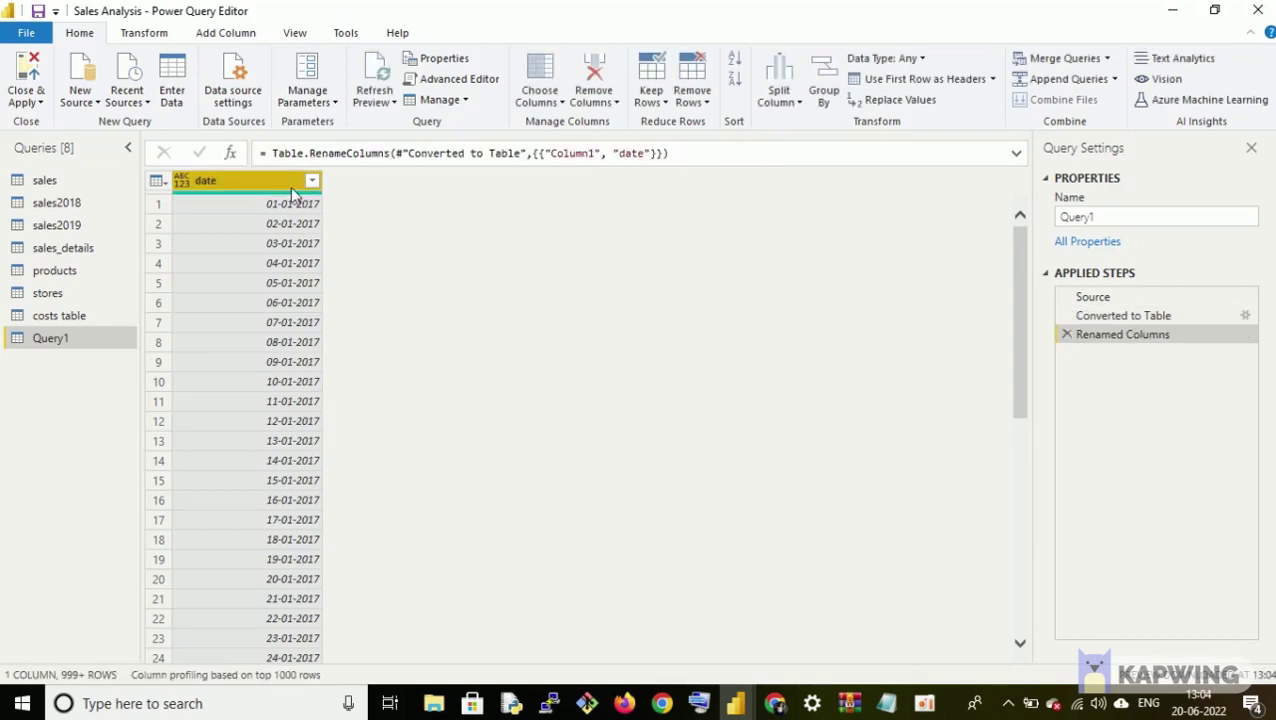
Step: Change the data type of the date column to Date
{"action": "right_click", "coordinate": [287, 187]}
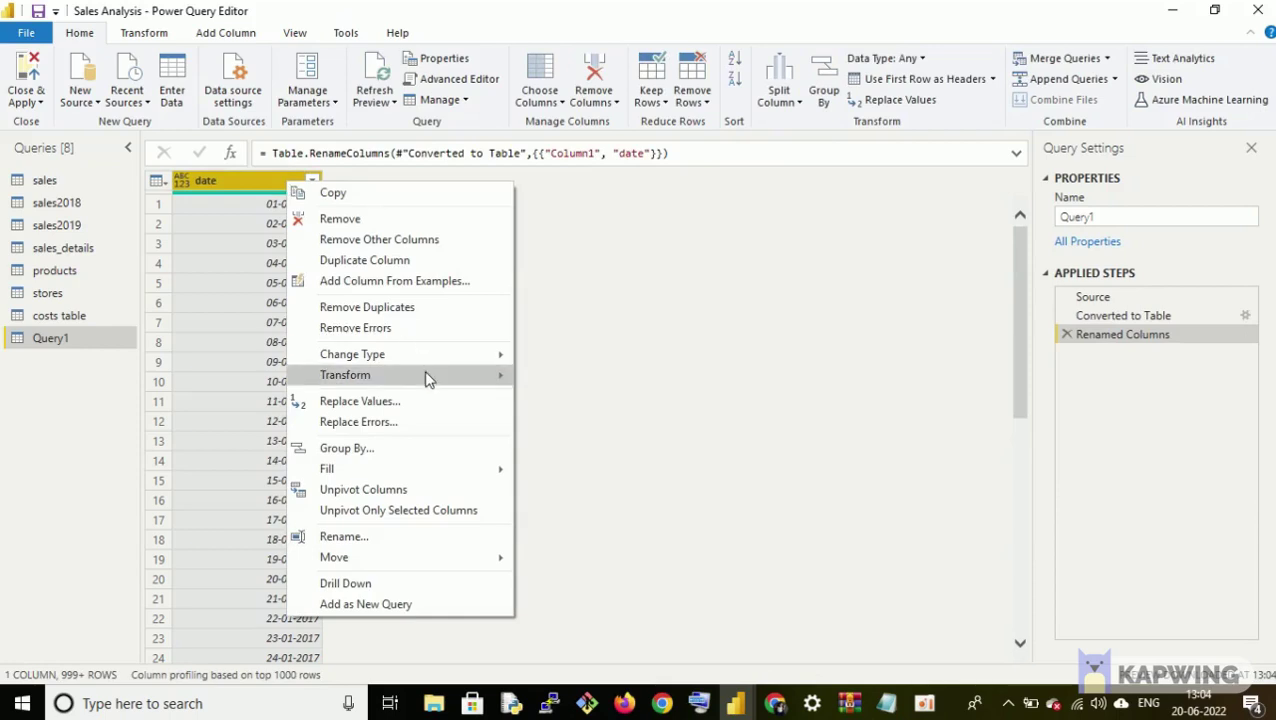
{"action": "mouse_move", "coordinate": [432, 362]}
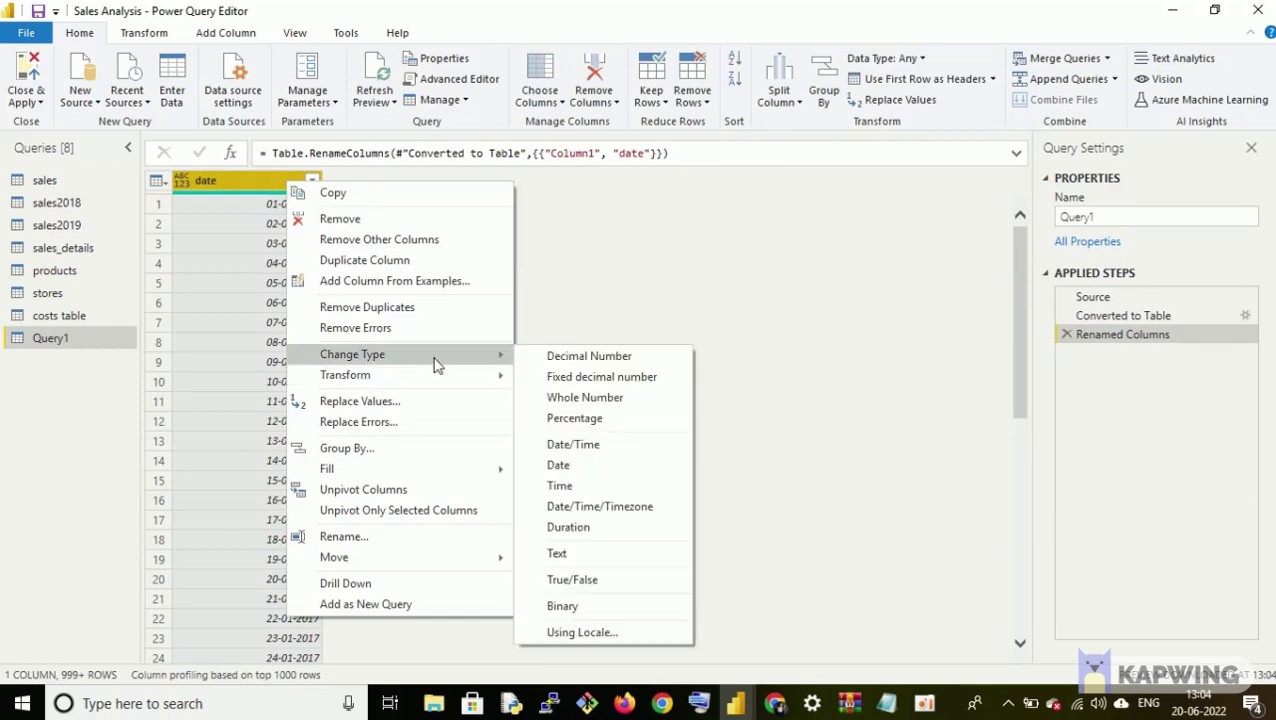
{"action": "left_click", "coordinate": [583, 464]}
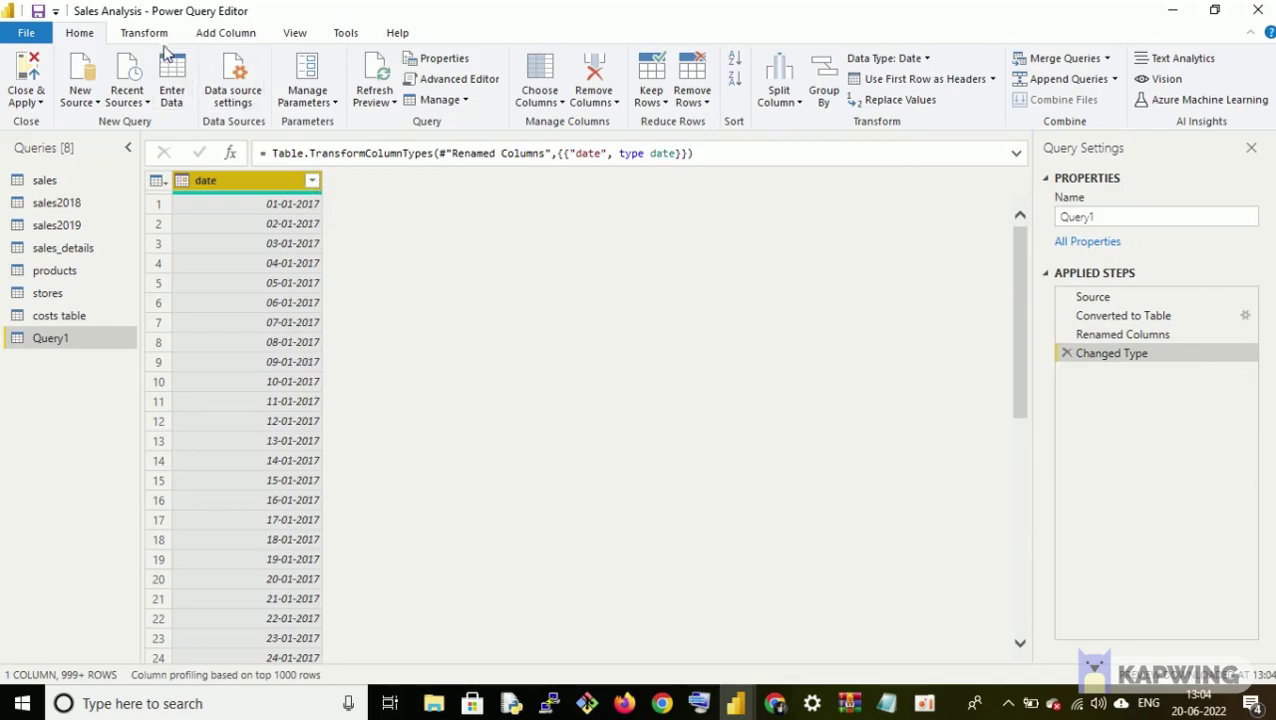
Step: Add a Year column extracted from the date column
{"action": "left_click", "coordinate": [220, 33]}
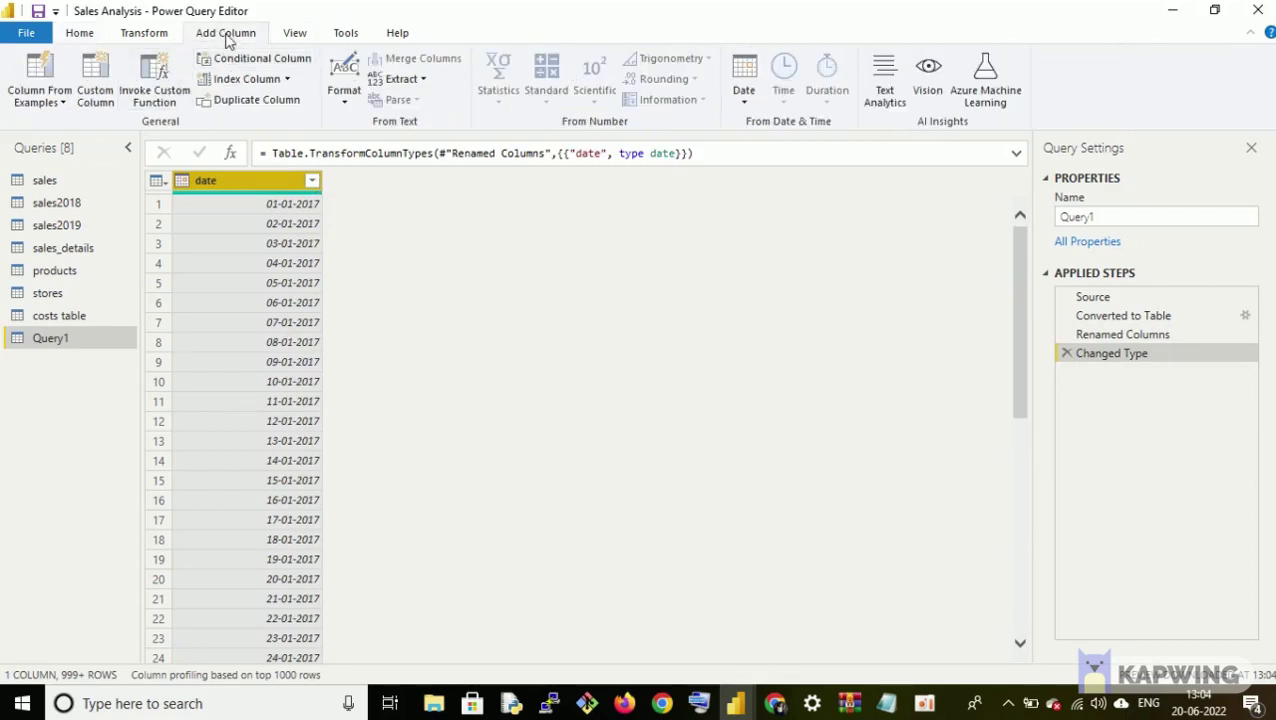
{"action": "left_click", "coordinate": [745, 91]}
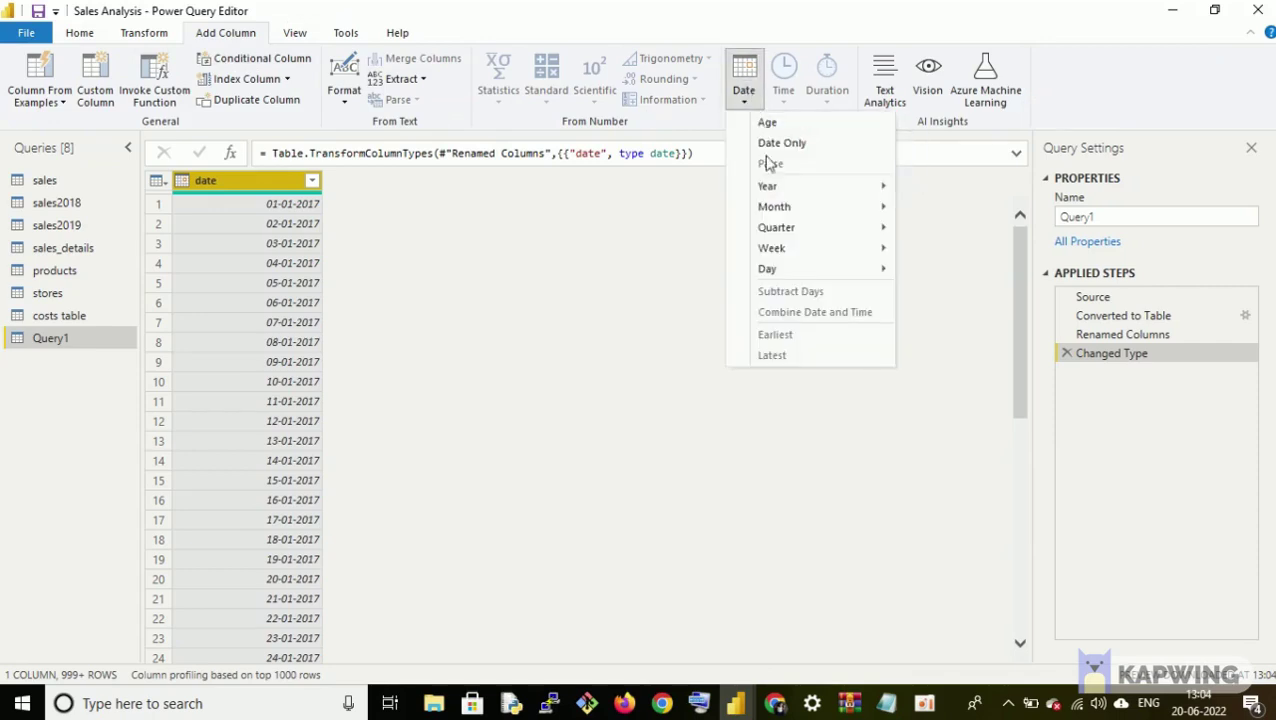
{"action": "mouse_move", "coordinate": [770, 192]}
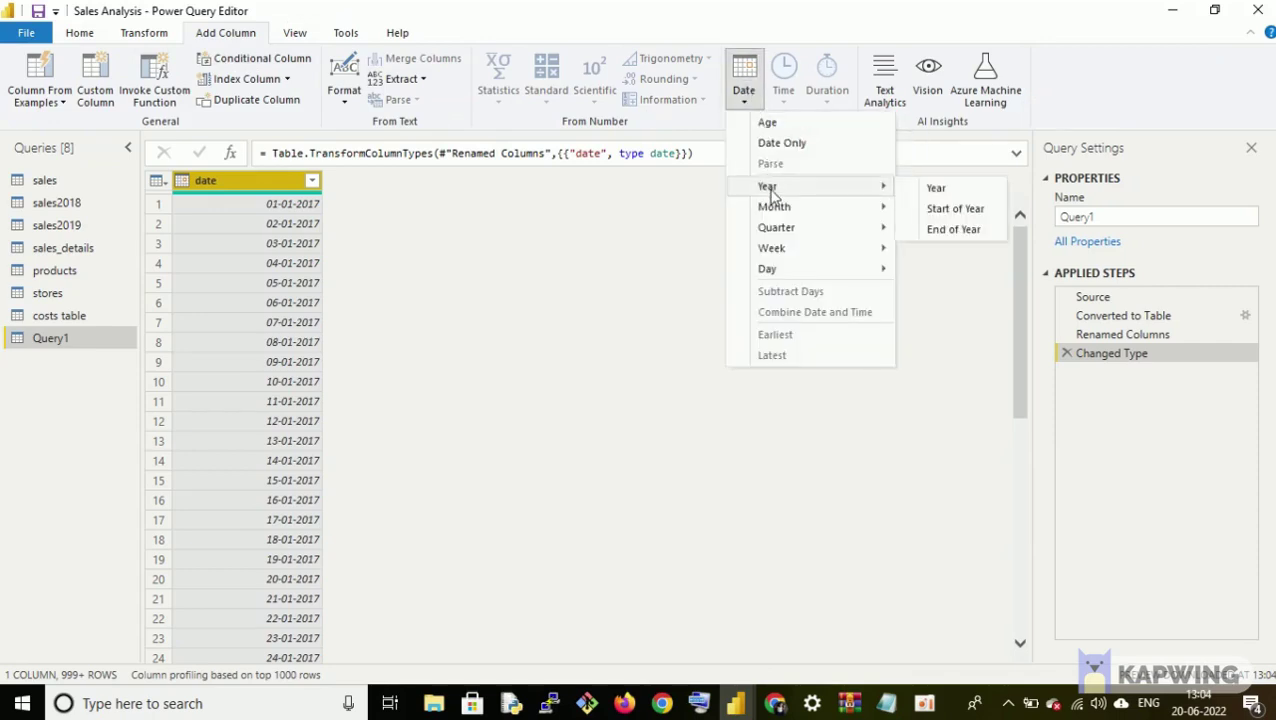
{"action": "left_click", "coordinate": [934, 189]}
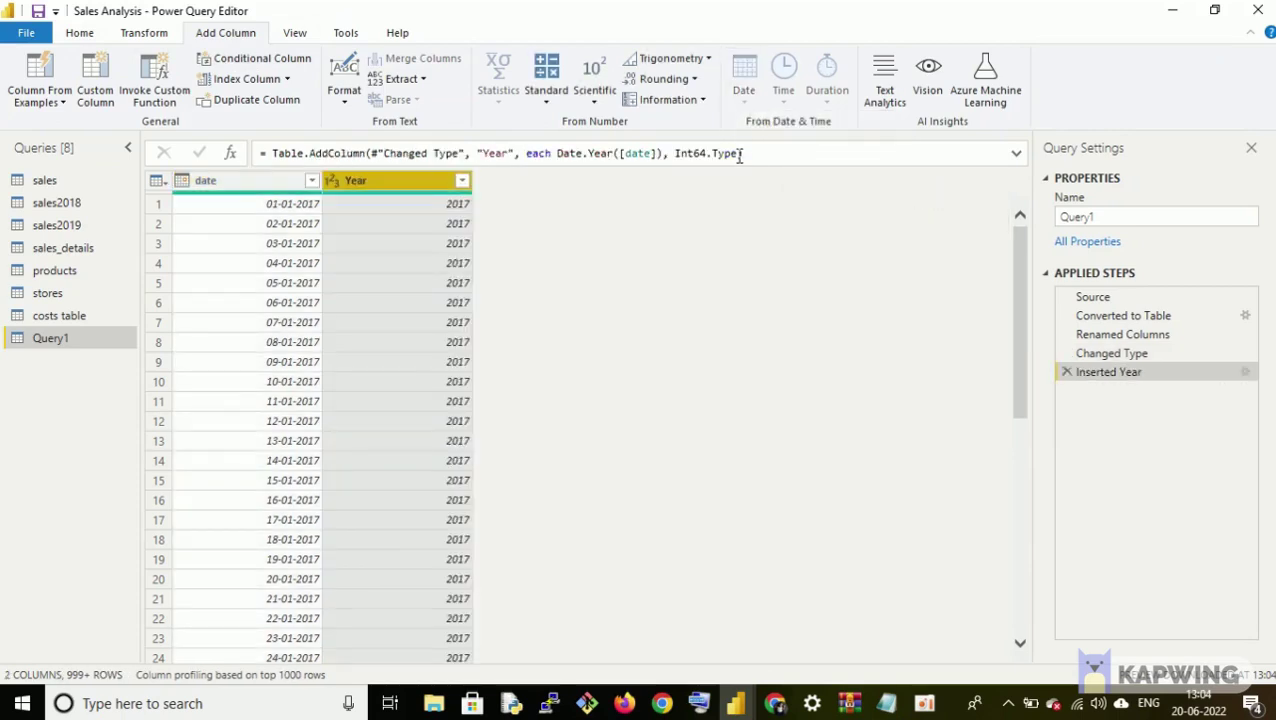
Step: Add a Month column holding the month number extracted from the date column
{"action": "left_click", "coordinate": [235, 186]}
{"action": "left_click", "coordinate": [744, 88]}
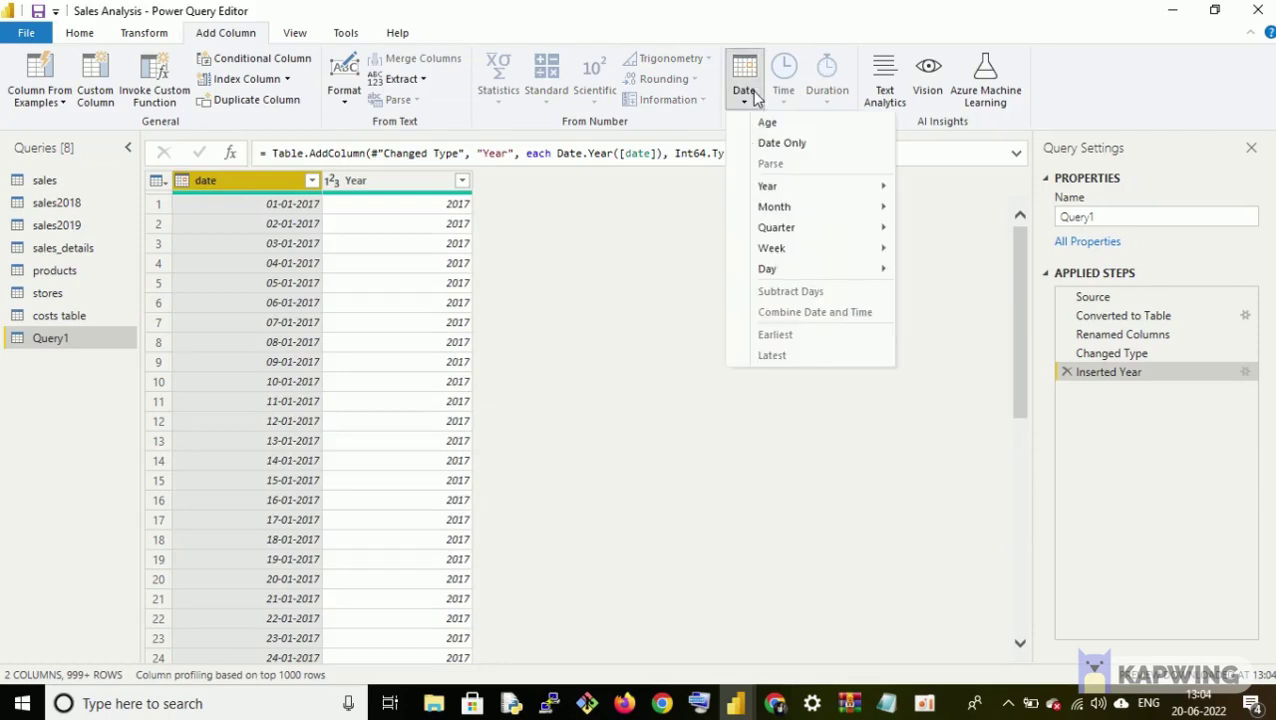
{"action": "mouse_move", "coordinate": [854, 209]}
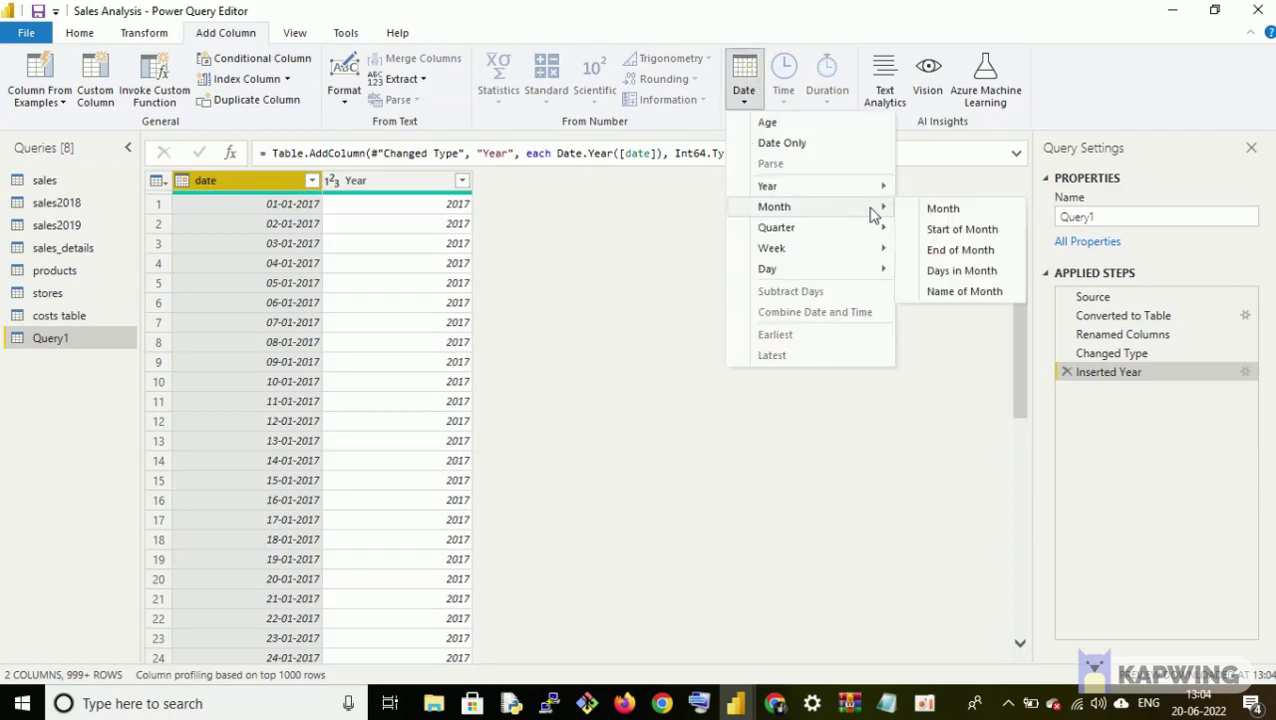
{"action": "left_click", "coordinate": [930, 209]}
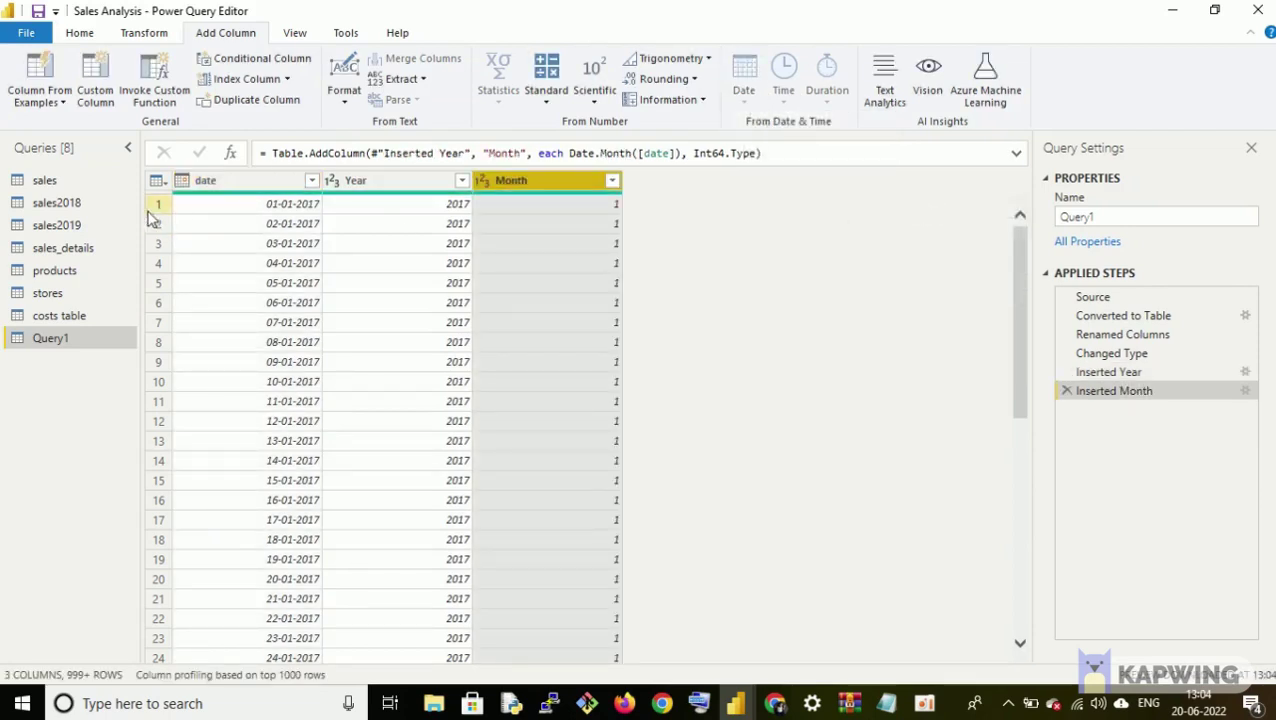
Step: Add a Day column holding the day of the month extracted from the date column
{"action": "left_click", "coordinate": [238, 179]}
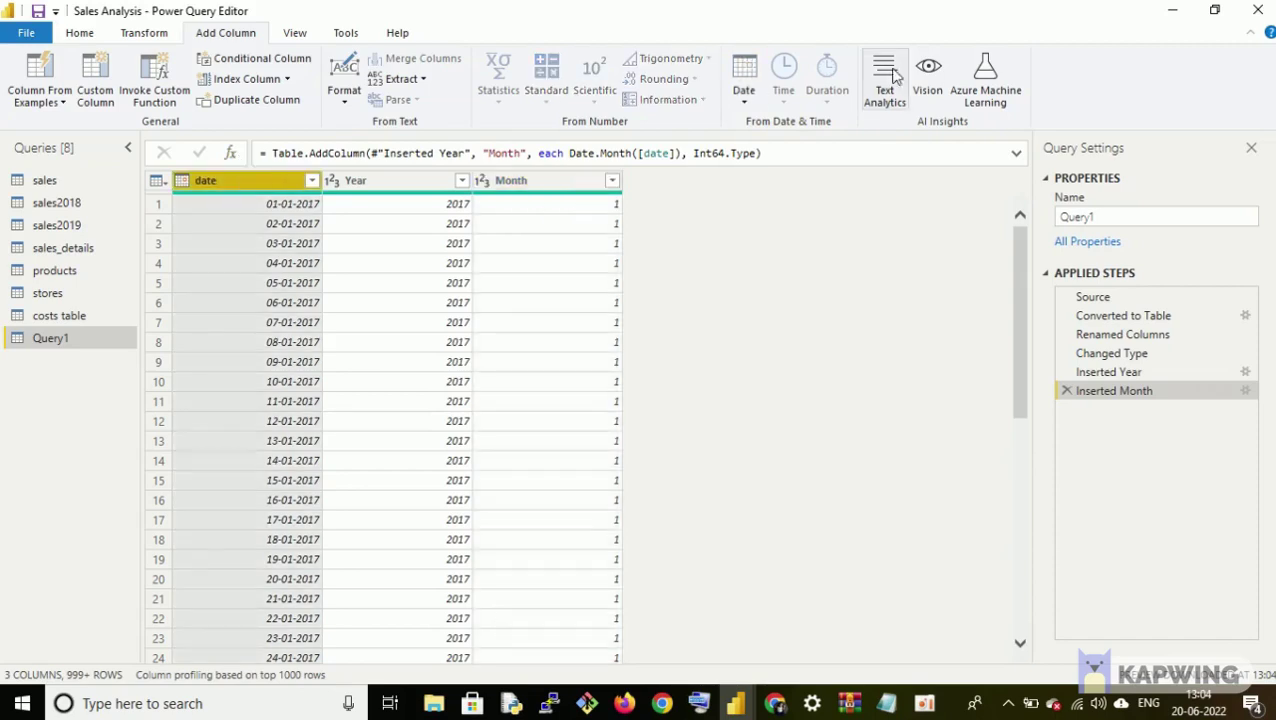
{"action": "left_click", "coordinate": [744, 98]}
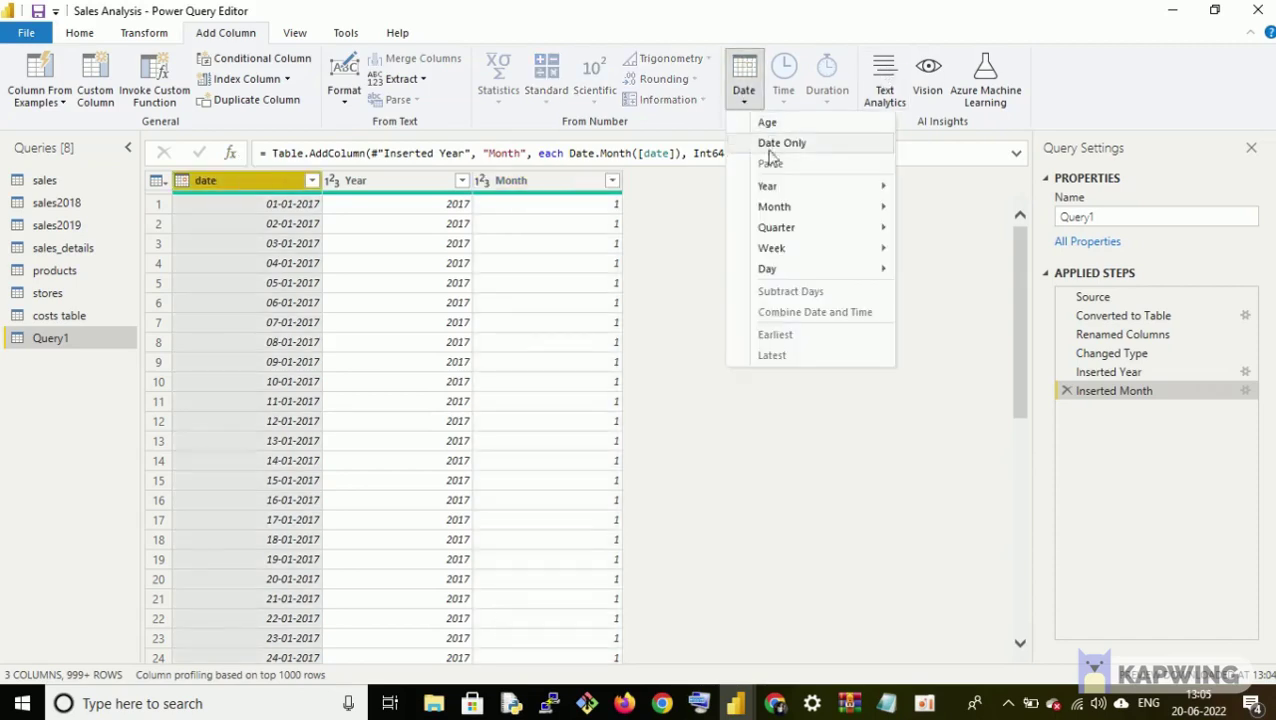
{"action": "mouse_move", "coordinate": [818, 276]}
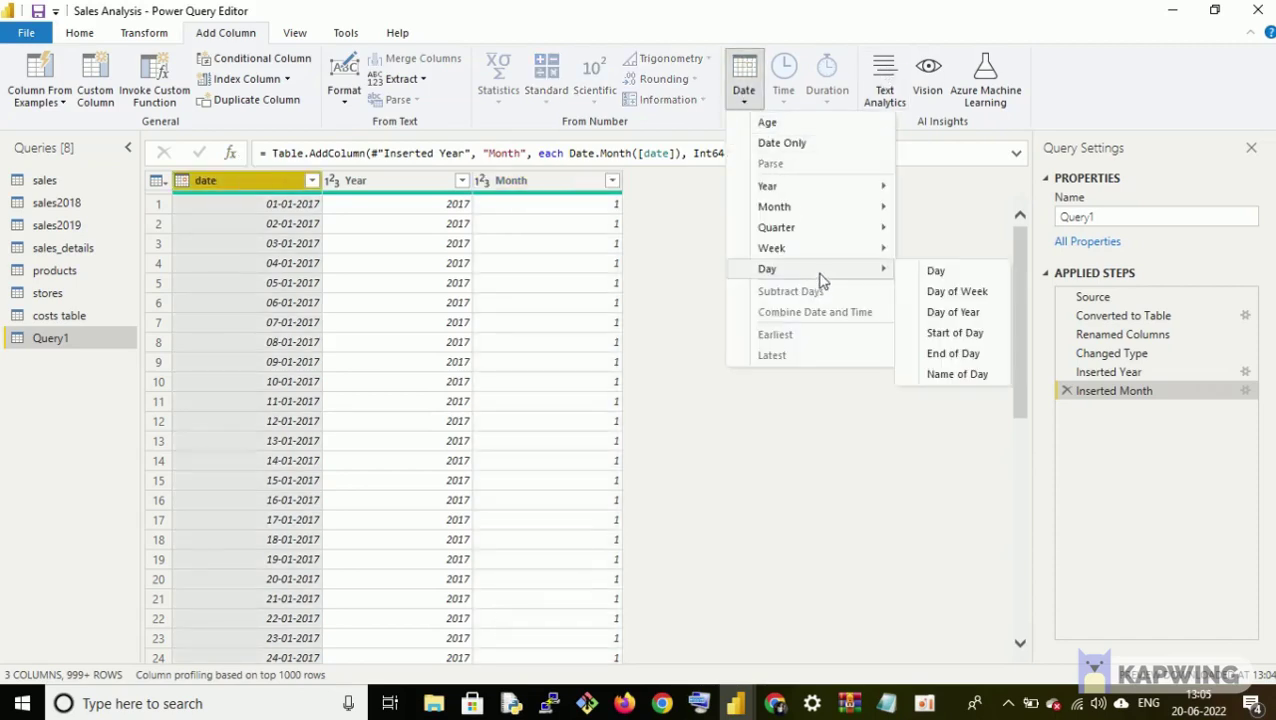
{"action": "left_click", "coordinate": [968, 279]}
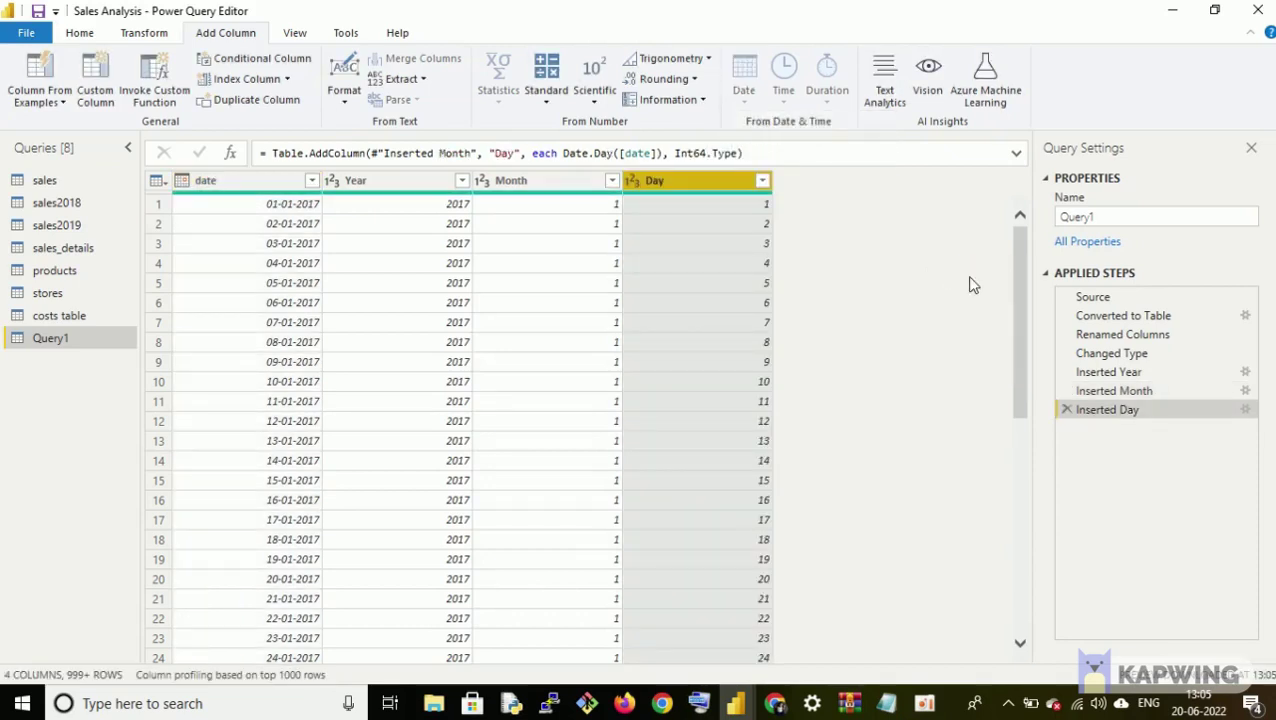